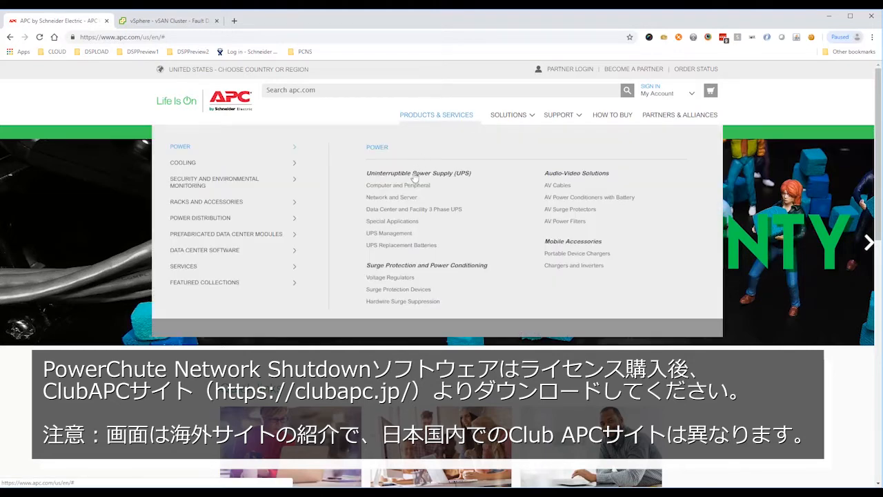
Download PowerChute Network Shutdown v4.3 for Windows x64 from the UPS Management products, choosing the Virtualization edition.
left_click(405, 232)
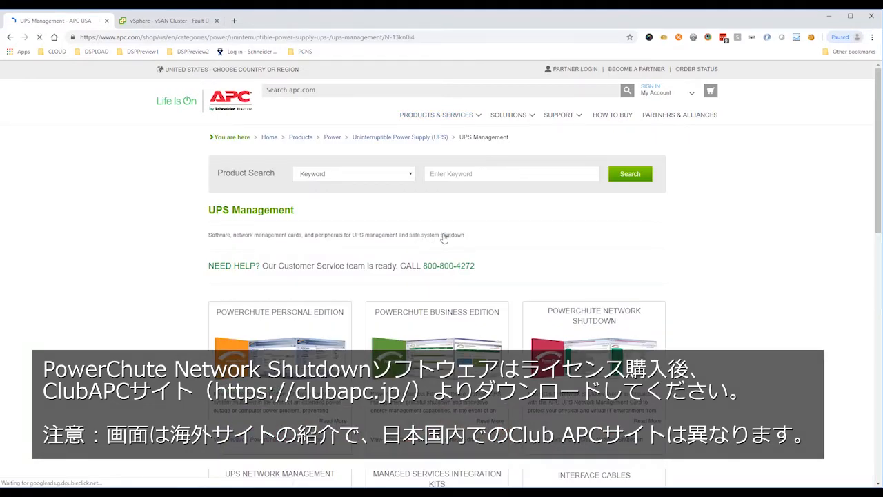
left_click(579, 314)
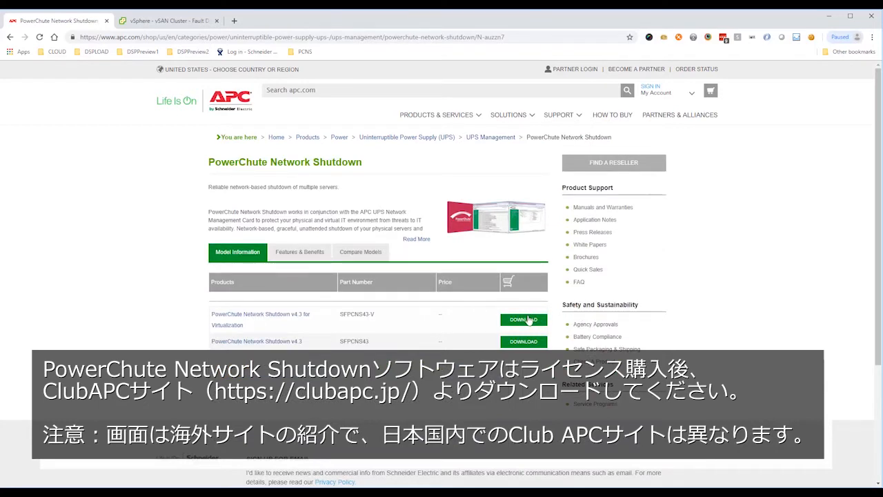
left_click(523, 320)
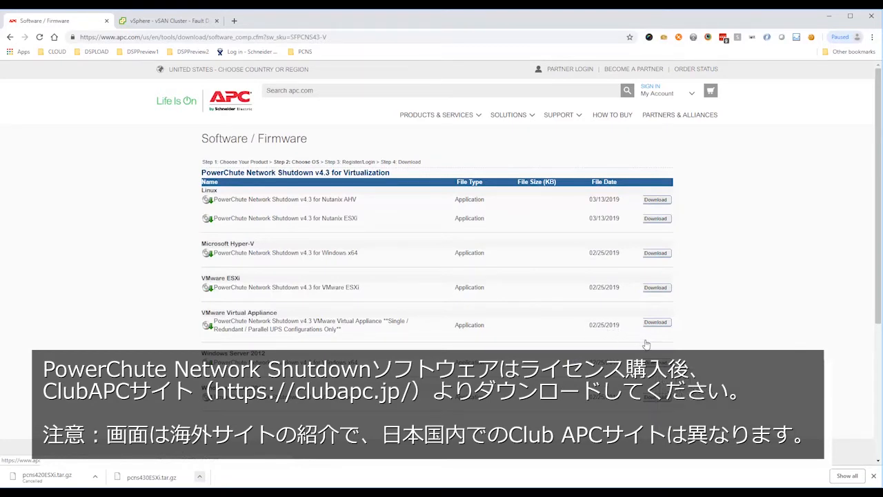
left_click(659, 363)
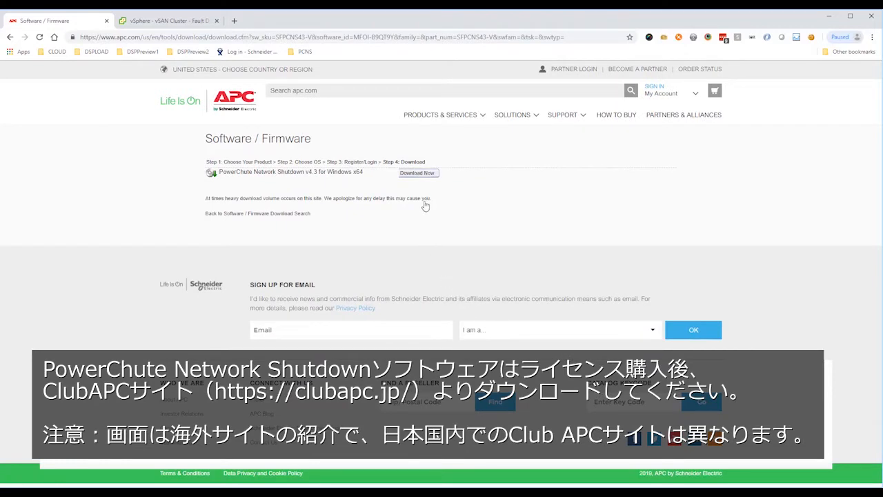
left_click(424, 176)
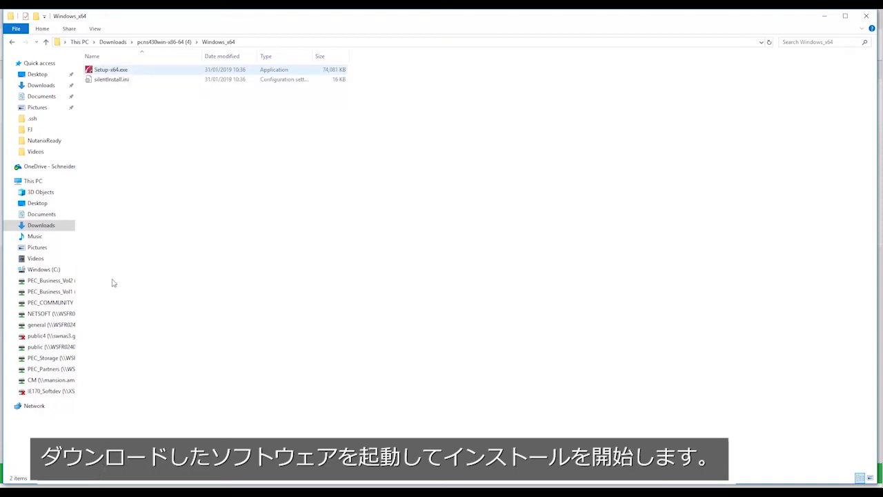
Launch Setup-x64.exe, accept the license agreement and enable VMware support, acknowledging the Advanced UPS Configuration notice.
double_click(114, 72)
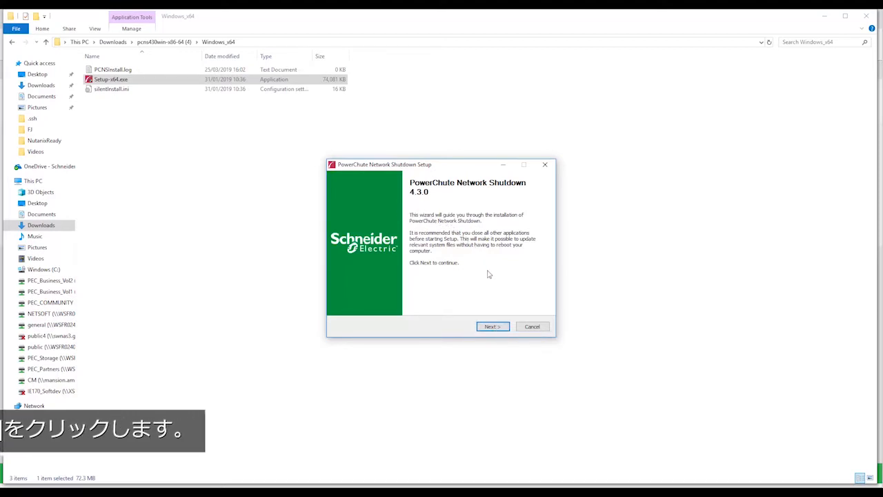
left_click(494, 327)
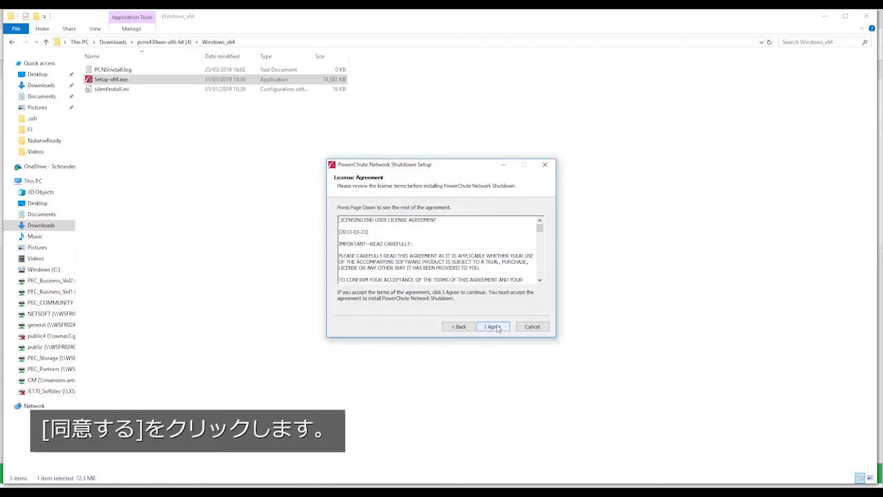
left_click(493, 327)
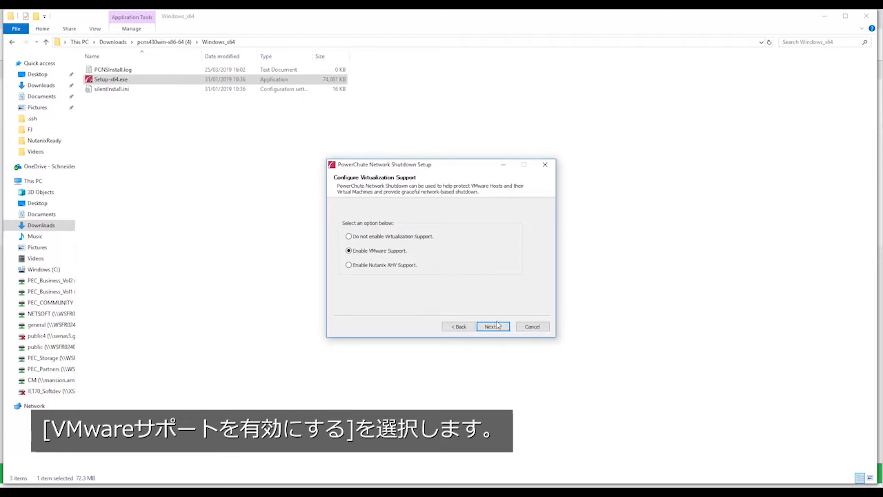
left_click(496, 330)
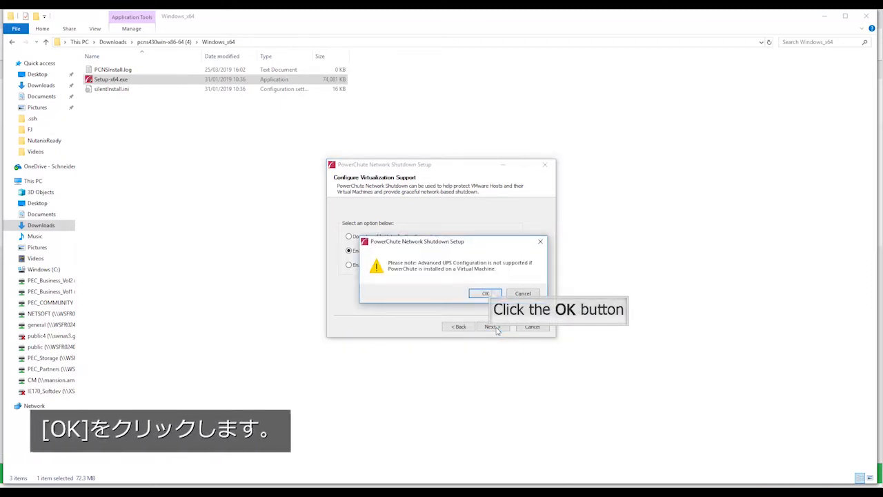
left_click(486, 293)
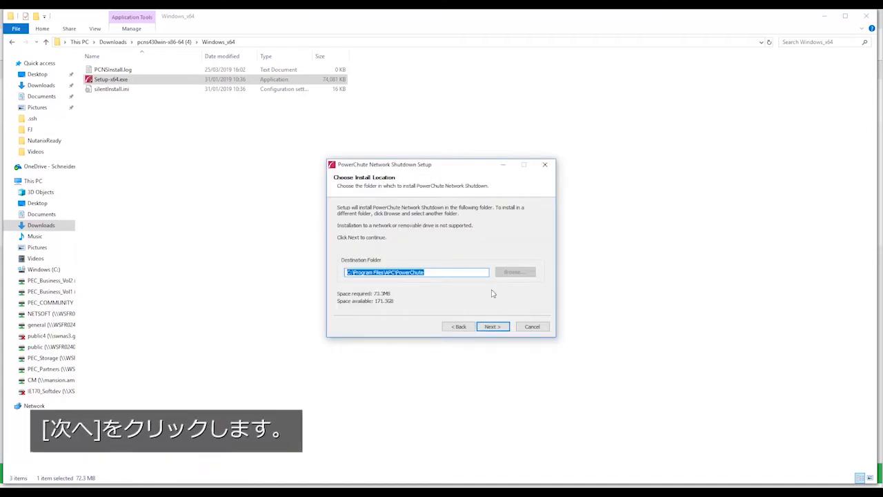
Install PowerChute in C:\Program Files\APC\PowerChute and allow automatic configuration of the Windows Firewall ports.
left_click(493, 326)
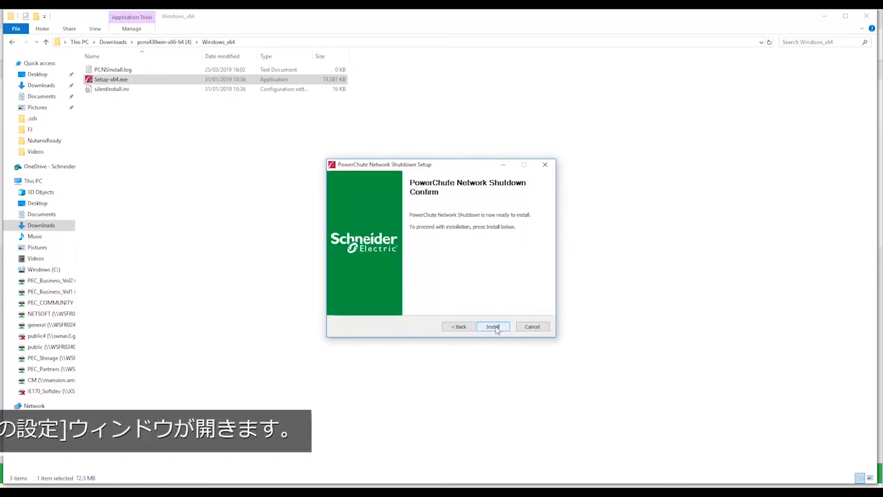
left_click(493, 327)
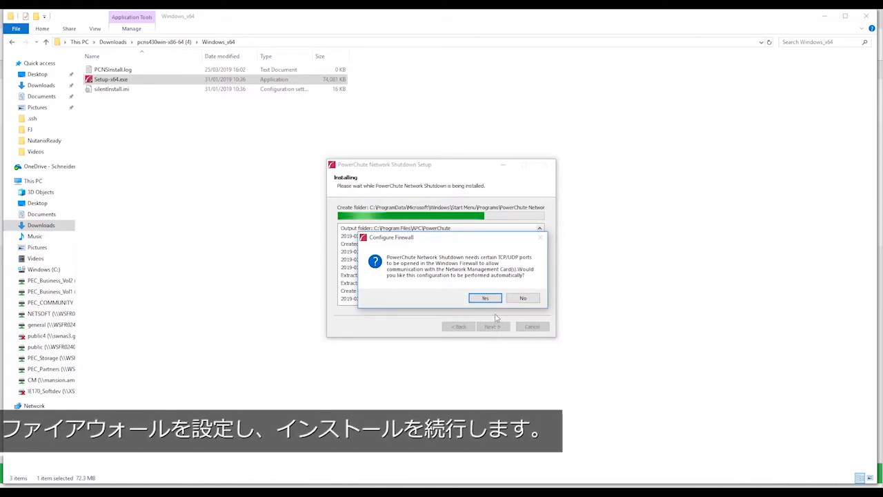
left_click(494, 299)
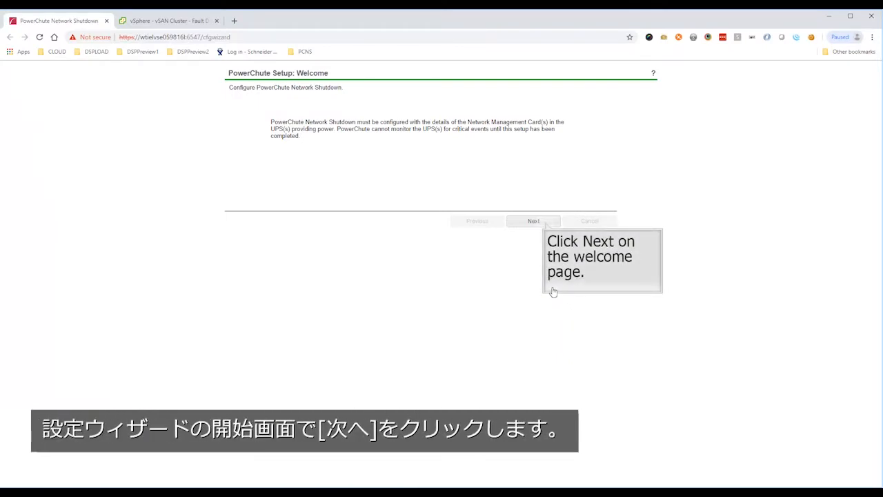
Start the PowerChute setup wizard with IPv4 networking and set the VMware configuration to Host managed by vCenter Server.
left_click(544, 223)
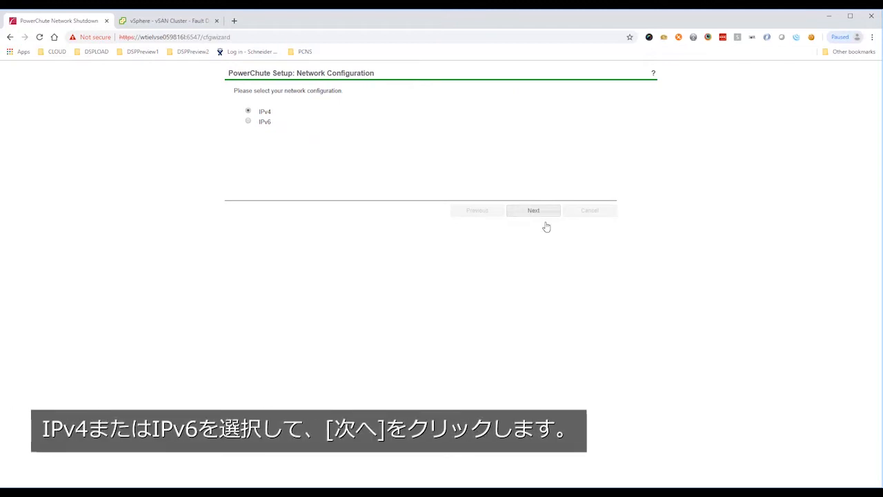
left_click(523, 213)
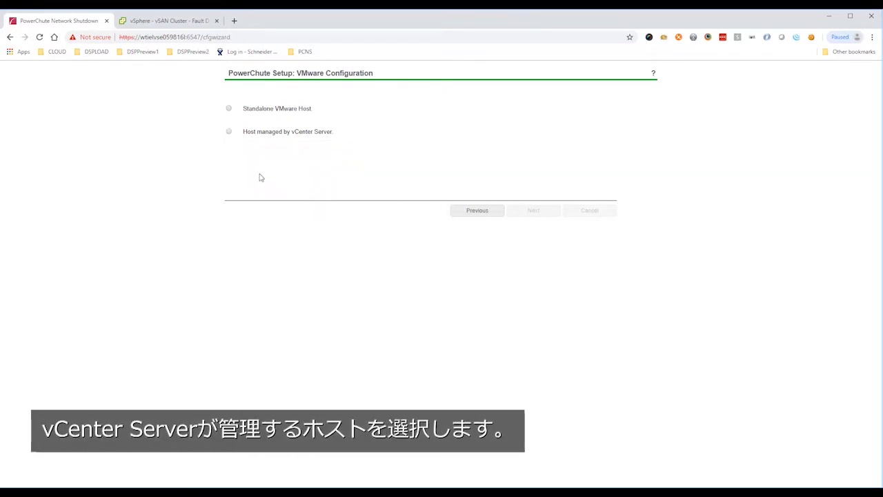
left_click(229, 132)
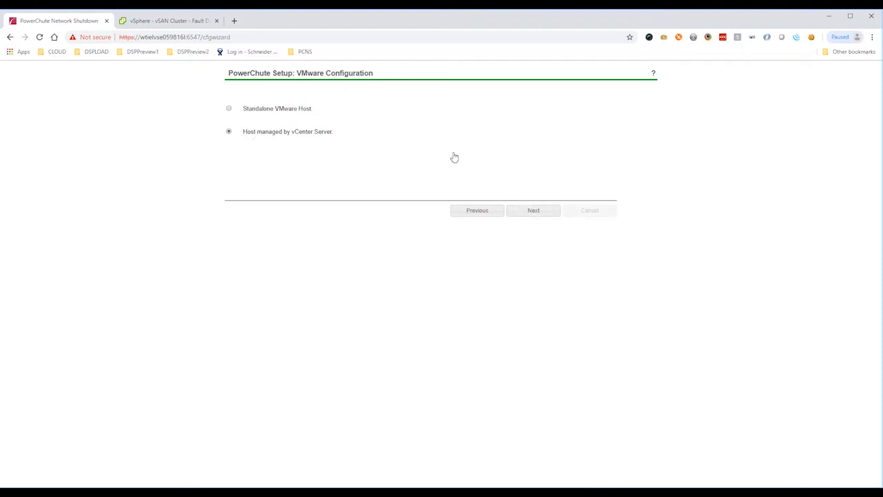
left_click(526, 210)
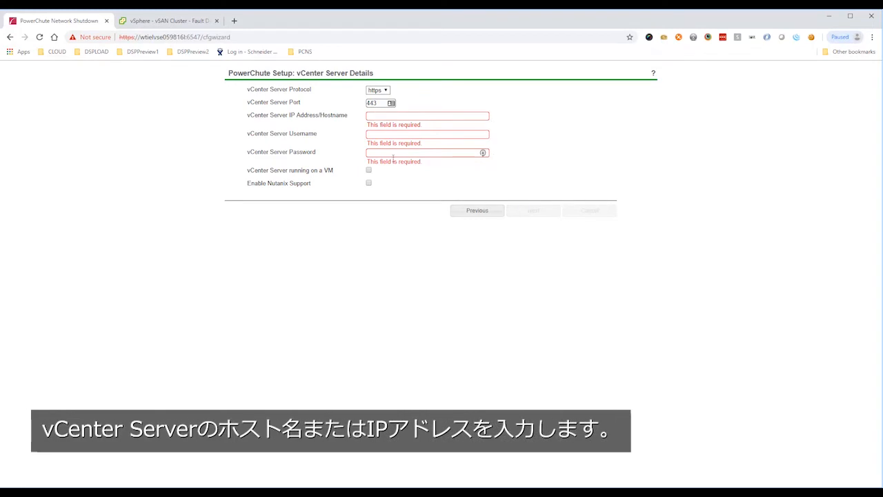
Enter 10.216.254.164 as the vCenter Server IP address and administrator as its username.
left_click(382, 116)
type("10.216.254.164")
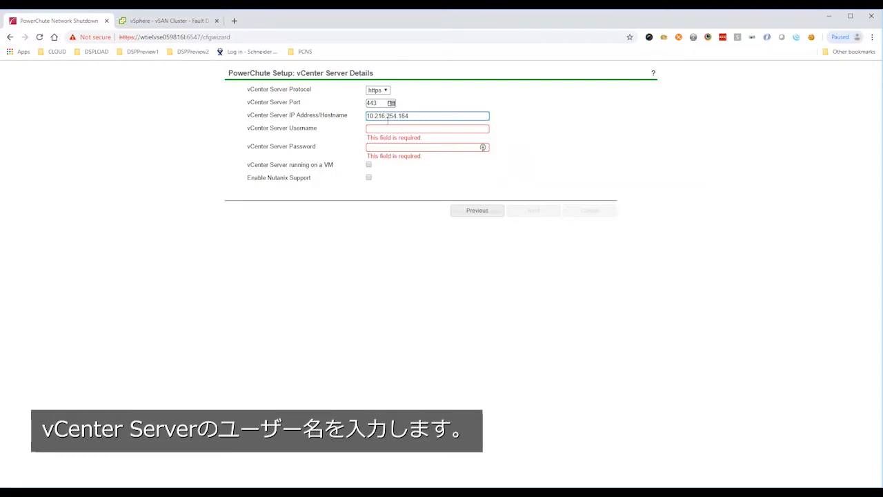
left_click(388, 128)
type("administrator")
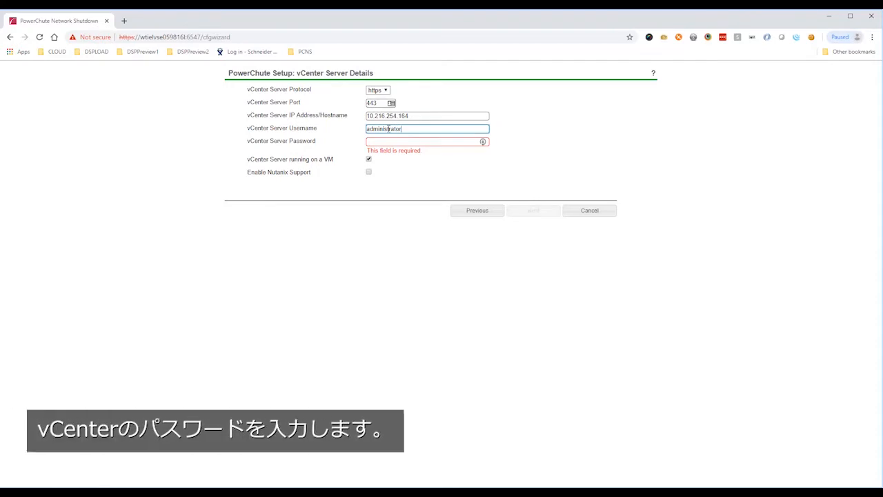
Enter the vCenter Server password, enable the option for vCenter Server running on a VM, and submit the details.
key("Tab")
key("Tab")
key("space")
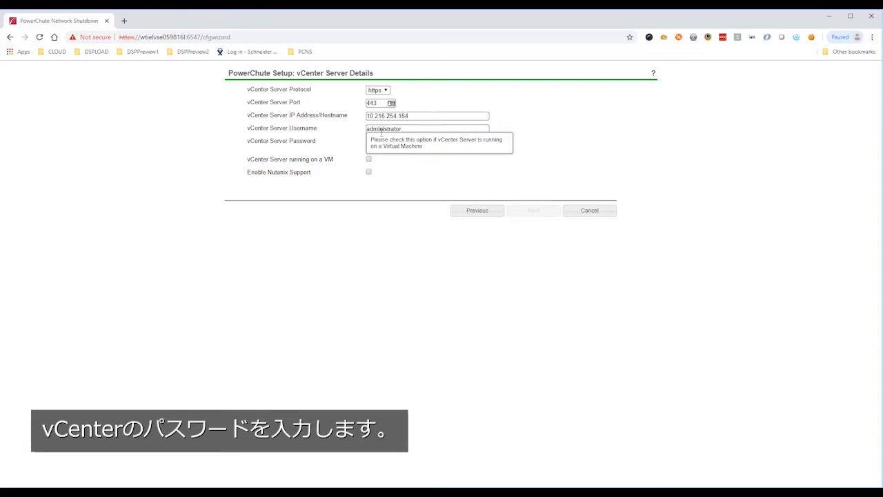
left_click(379, 140)
type("•••••")
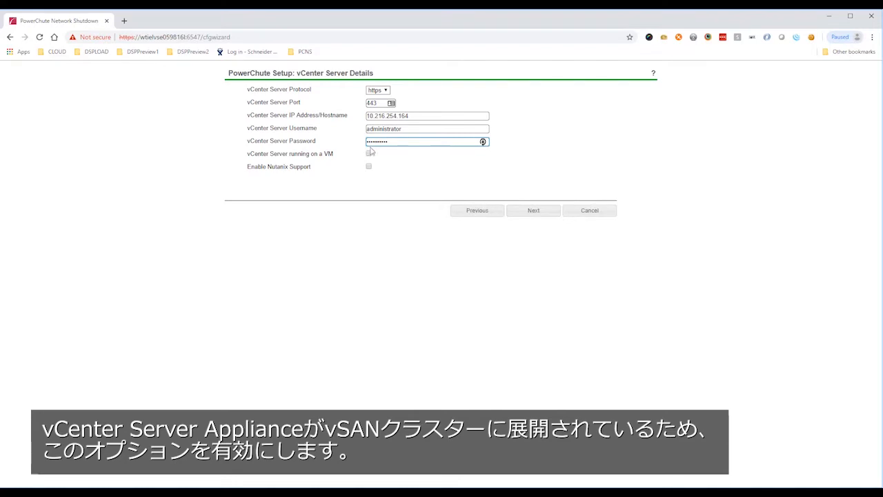
left_click(370, 154)
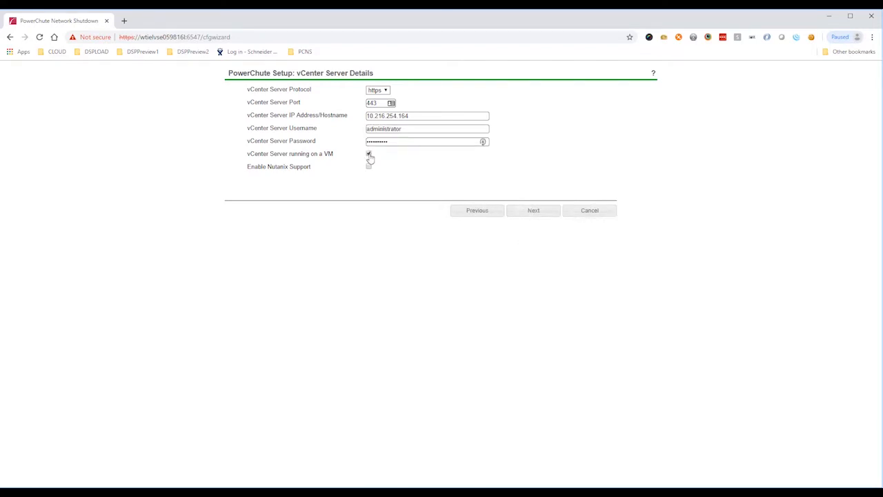
left_click(524, 211)
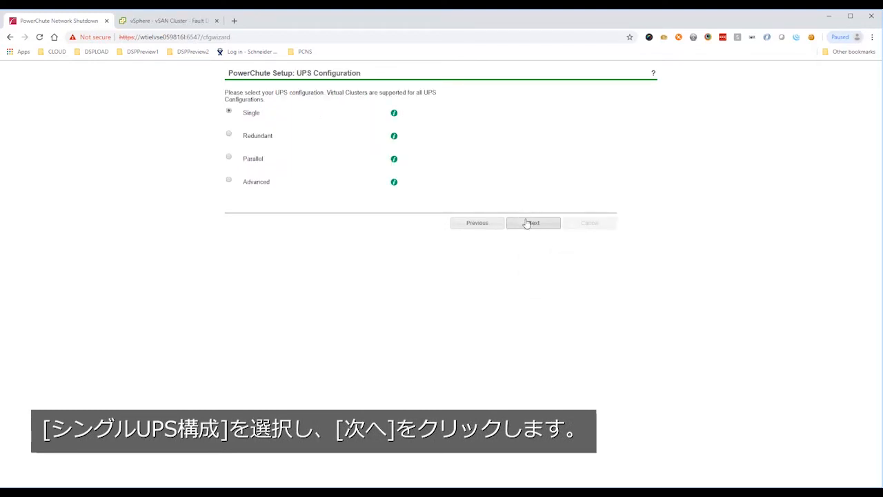
Accept the Single UPS configuration and submit the security details with user name apc and the PowerChute password.
left_click(527, 222)
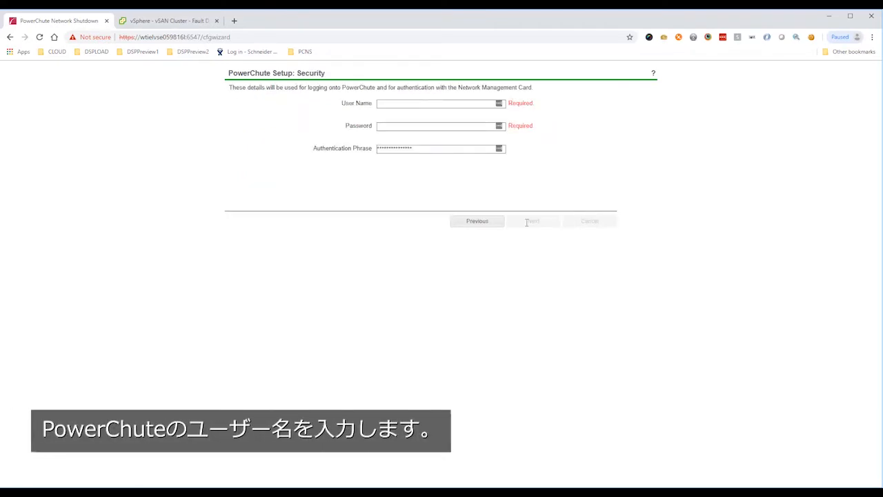
left_click(433, 103)
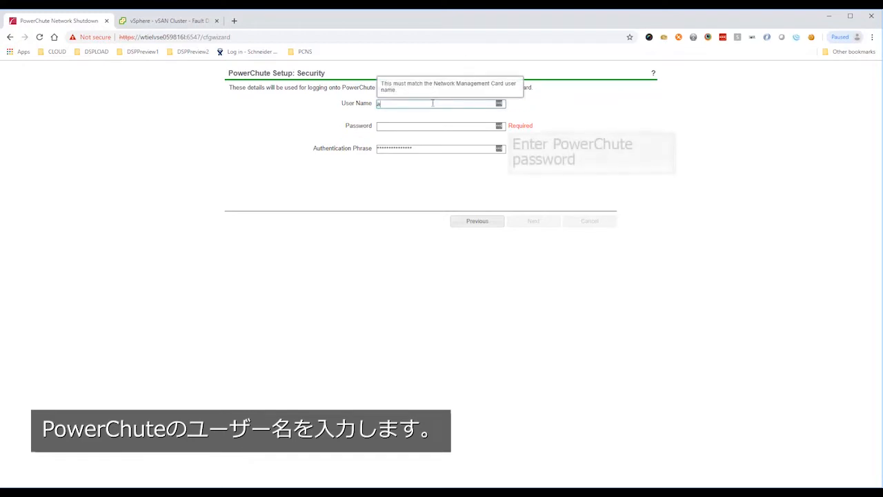
type("apc")
key("Tab")
type("apc")
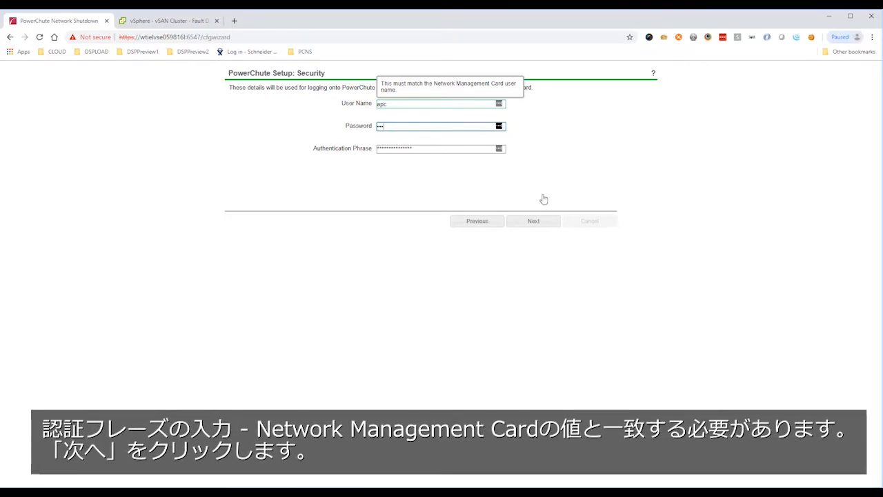
left_click(545, 222)
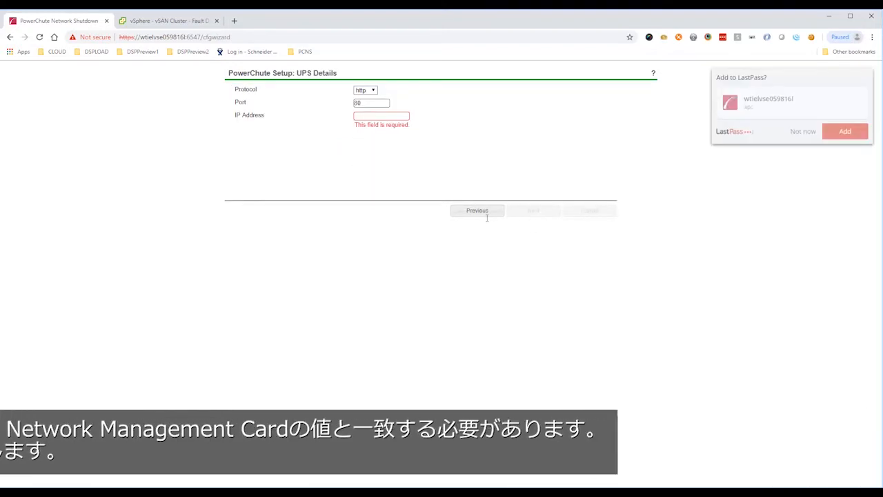
Set the Network Management Card IP address to 10.216.252.177, apply the settings, and continue past the card registration.
left_click(397, 117)
type("10.216.252.177")
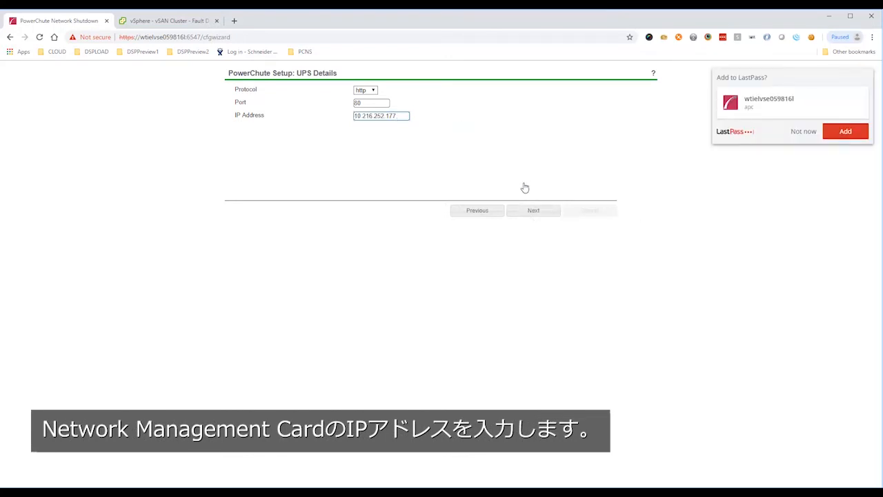
left_click(528, 210)
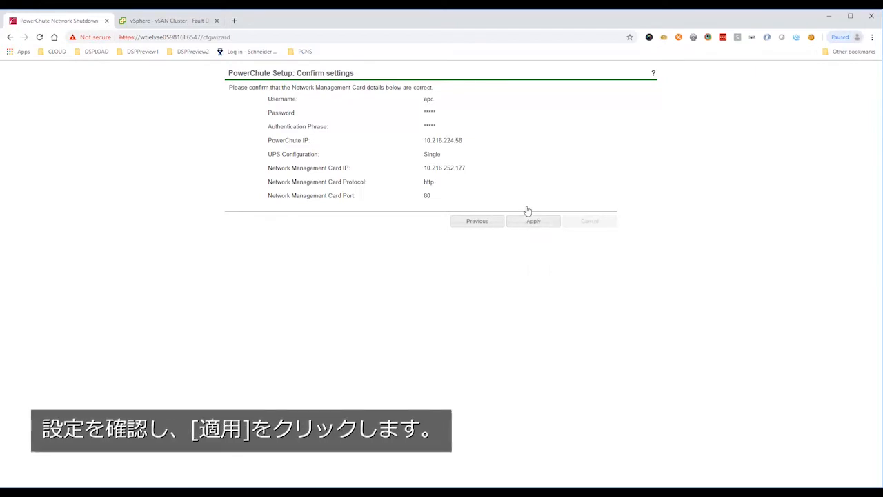
left_click(530, 223)
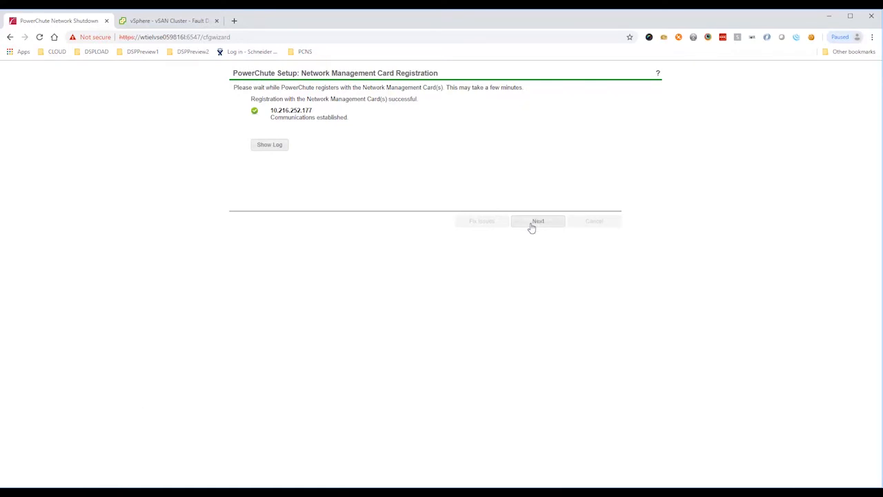
left_click(530, 227)
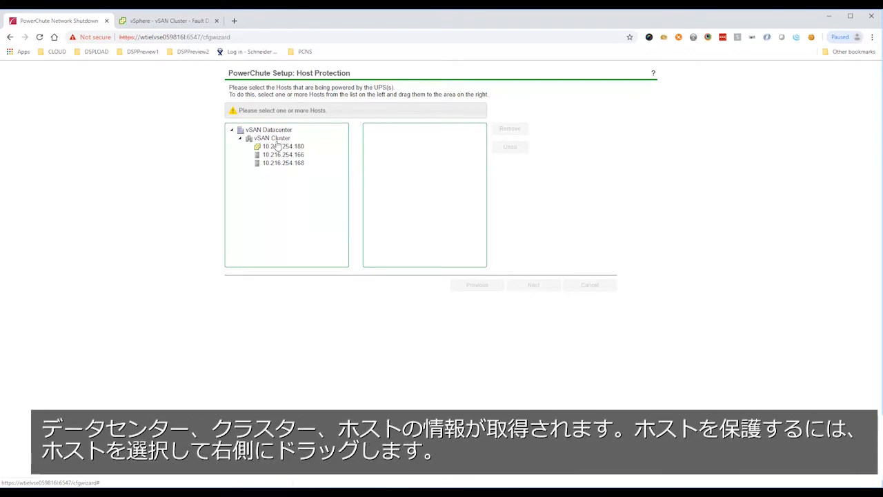
Assign hosts 10.216.254.180, 10.216.254.166 and 10.216.254.168 to UPS protection, and switch to the vSAN Cluster's fault domains in vSphere Client.
left_click_drag(279, 147, 388, 141)
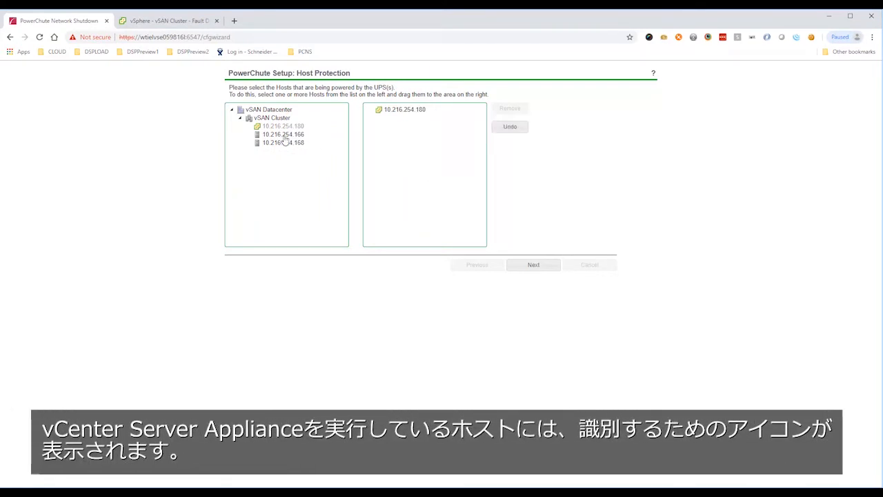
left_click_drag(279, 137, 374, 133)
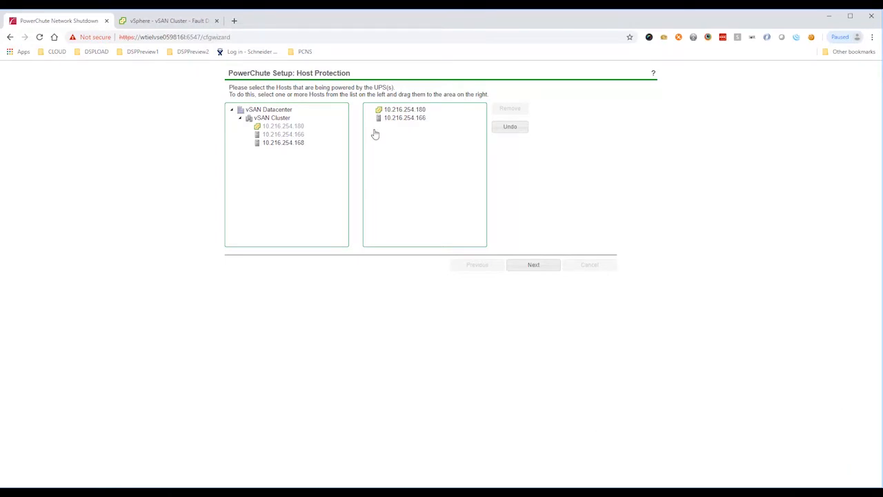
left_click_drag(292, 142, 377, 139)
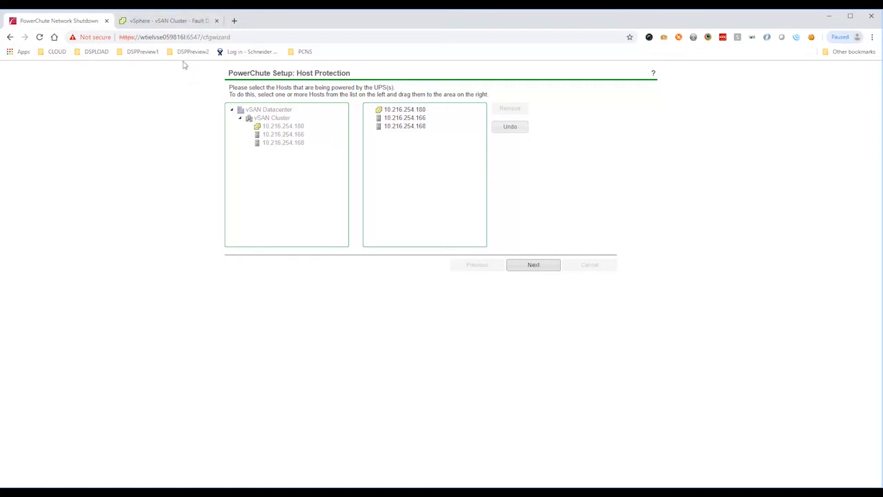
left_click(176, 22)
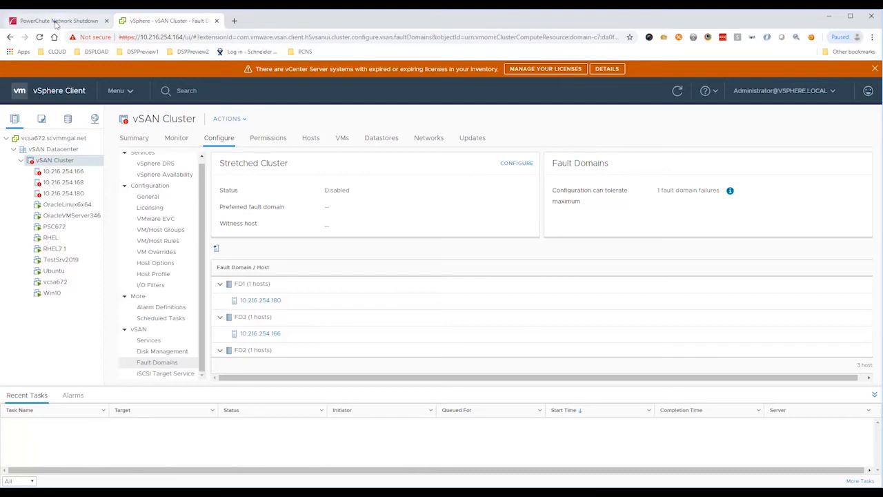
Return to the PowerChute setup, accept the protected hosts, and register 10.216.252.177 with outlet group PSU2.
left_click(56, 22)
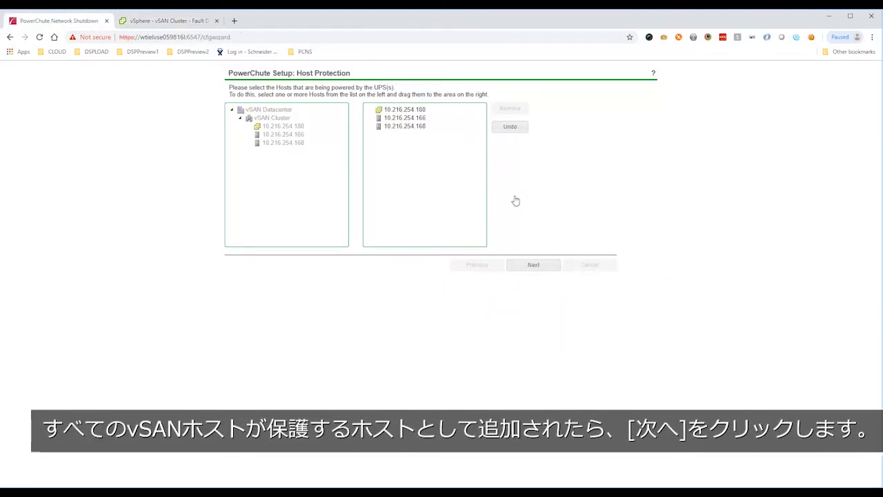
left_click(527, 265)
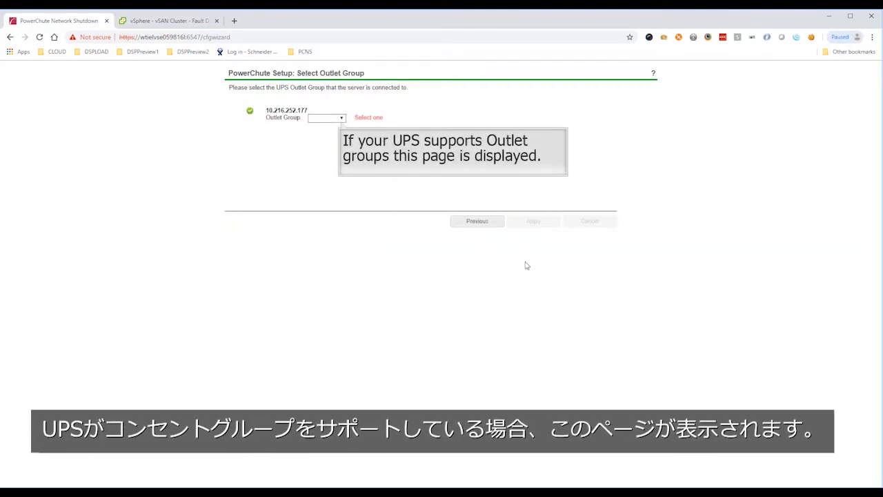
left_click(341, 119)
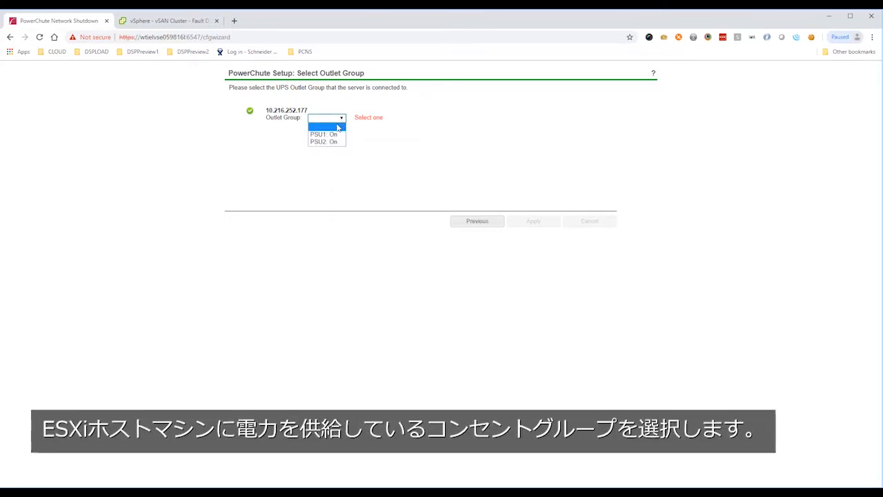
left_click(336, 141)
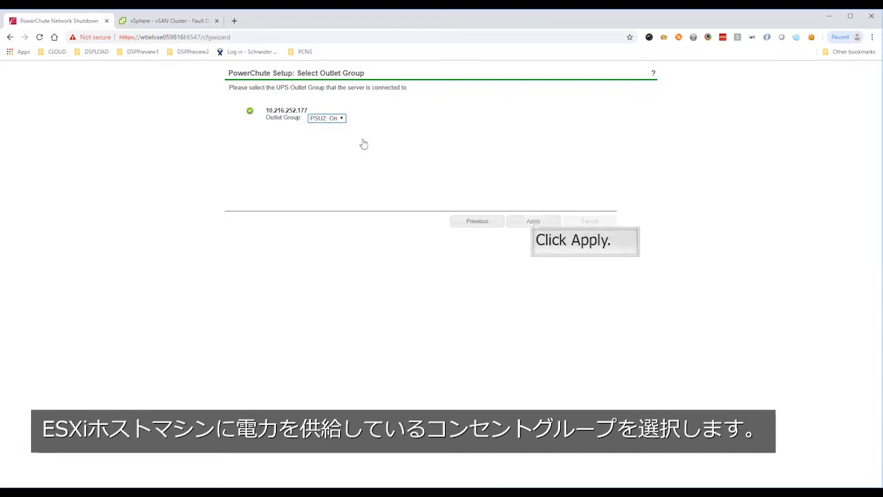
left_click(533, 222)
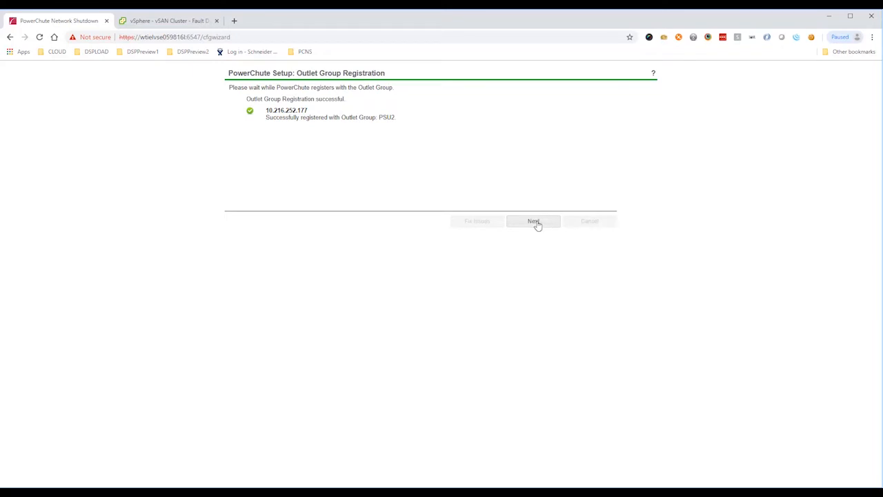
left_click(539, 227)
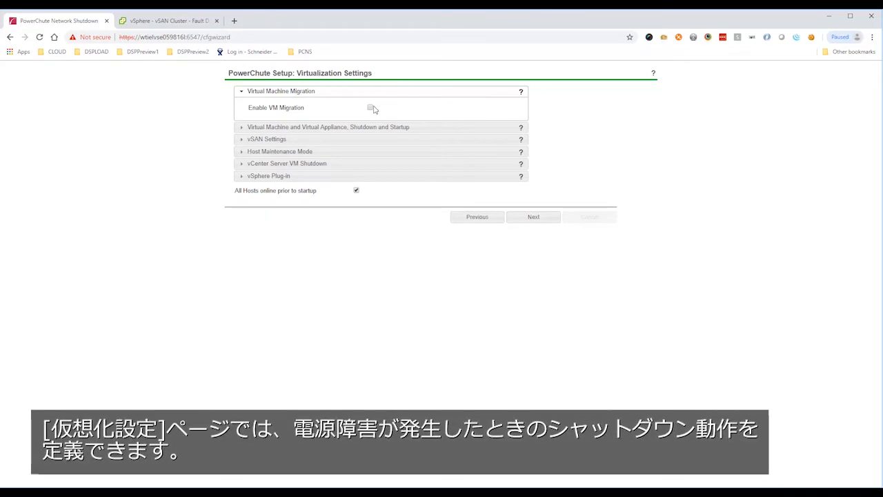
Enable VM/vApp Startup in the virtual machine and virtual appliance shutdown and startup settings.
mouse_move(373, 110)
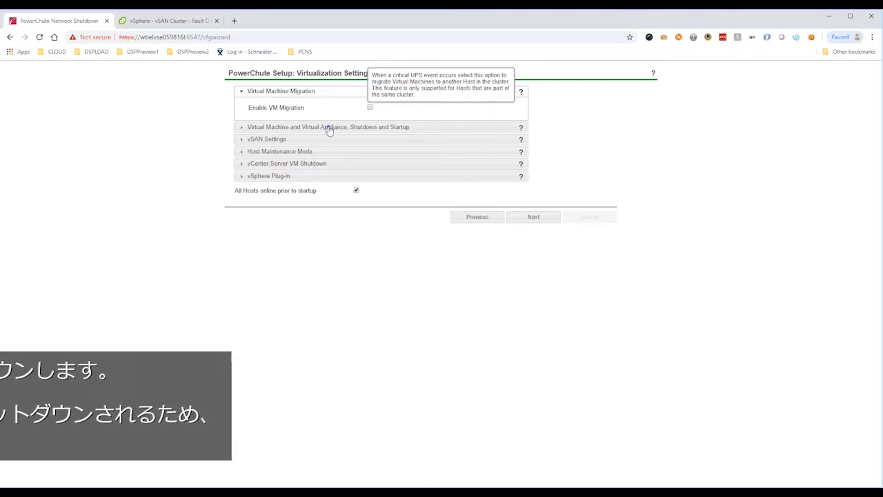
left_click(329, 128)
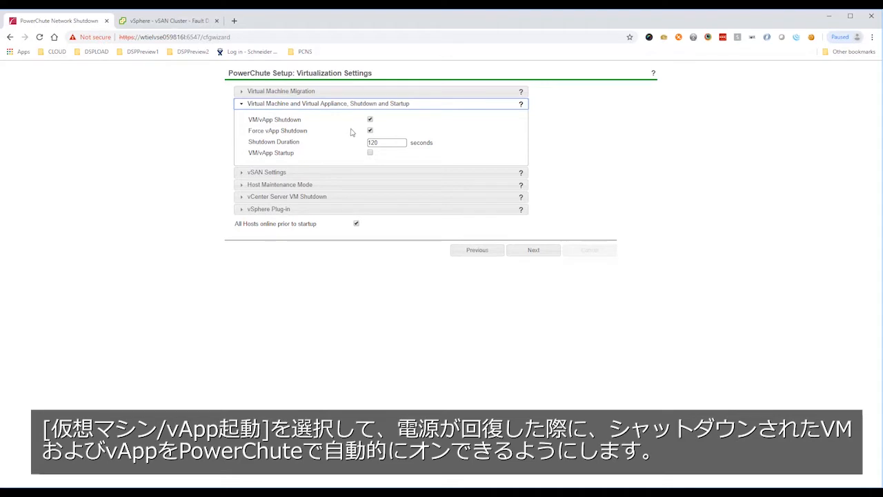
left_click(370, 153)
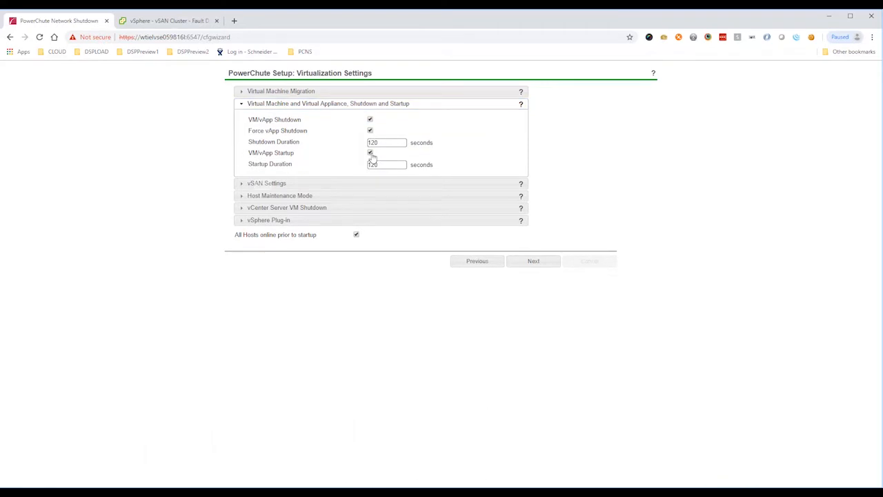
Review the vSAN, Host Maintenance Mode, vCenter Server VM Shutdown and vSphere Plug-in settings, and submit them as they are.
left_click(266, 184)
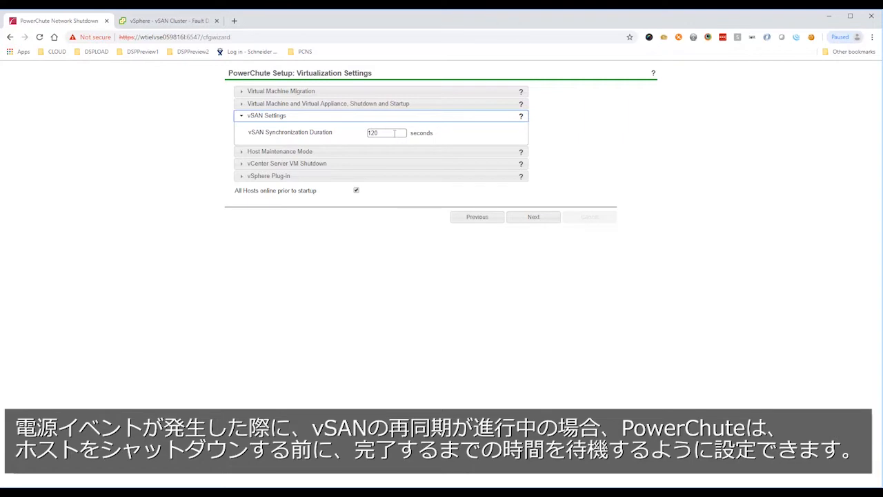
left_click(394, 133)
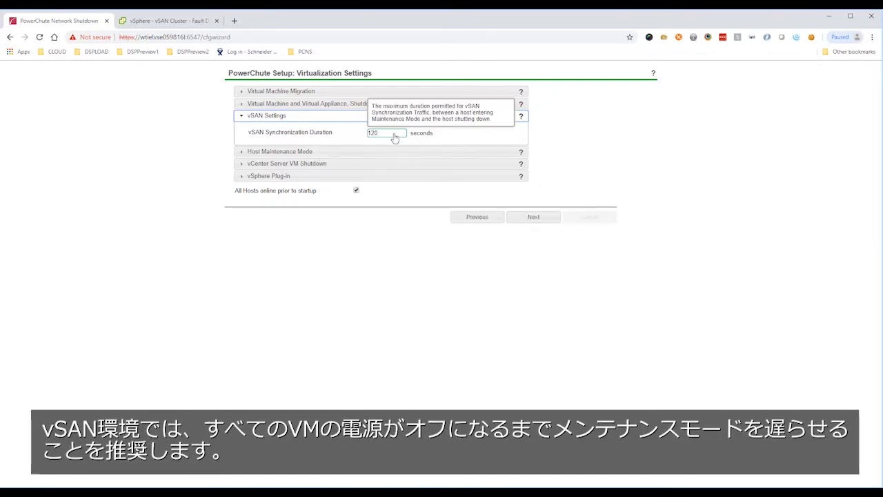
left_click(321, 152)
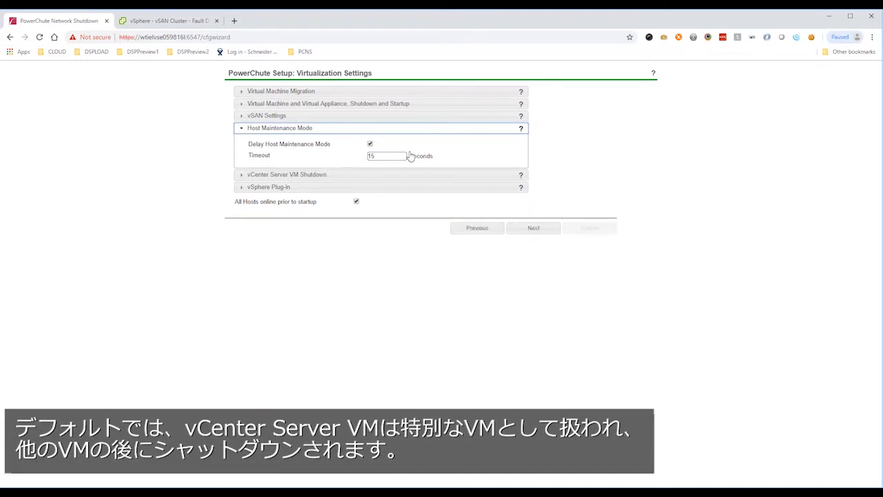
left_click(328, 174)
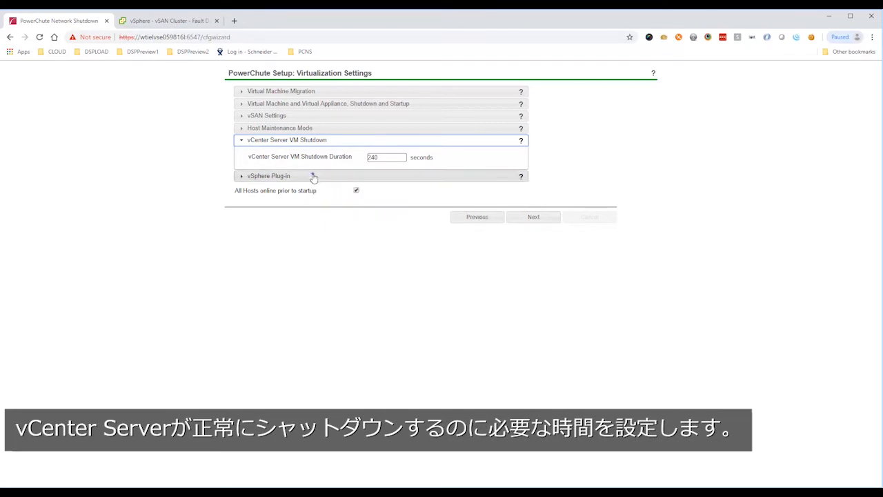
left_click(313, 177)
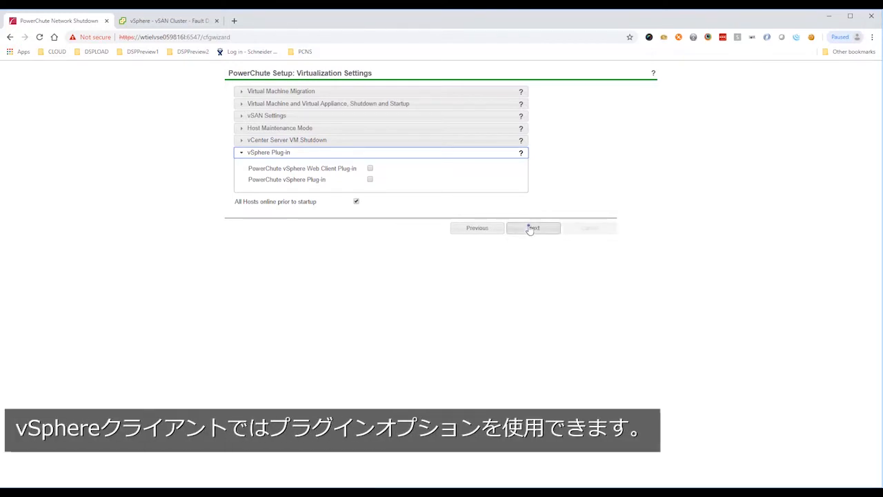
left_click(530, 229)
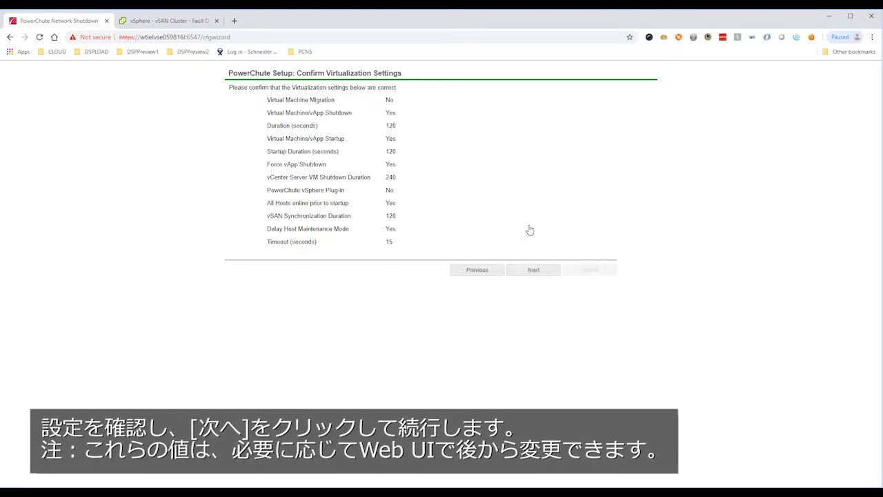
Confirm the virtualization settings and finish the setup with the Do not turn off the UPS option.
left_click(528, 270)
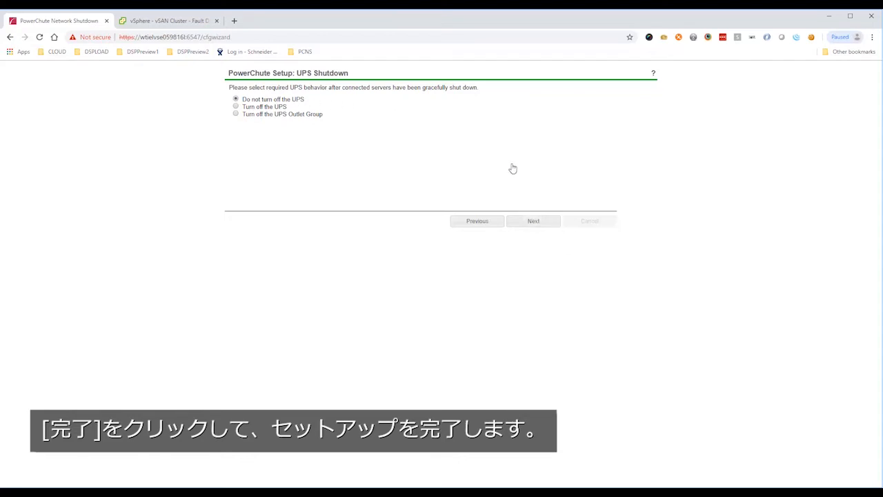
left_click(532, 220)
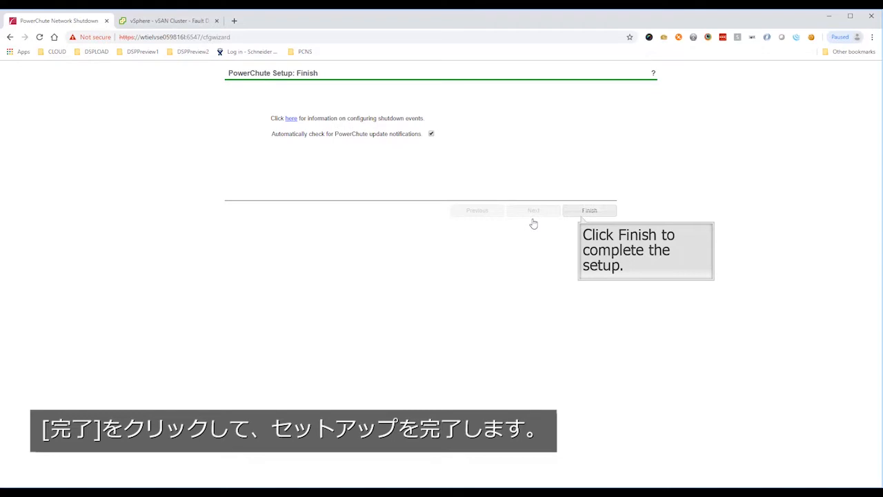
left_click(591, 210)
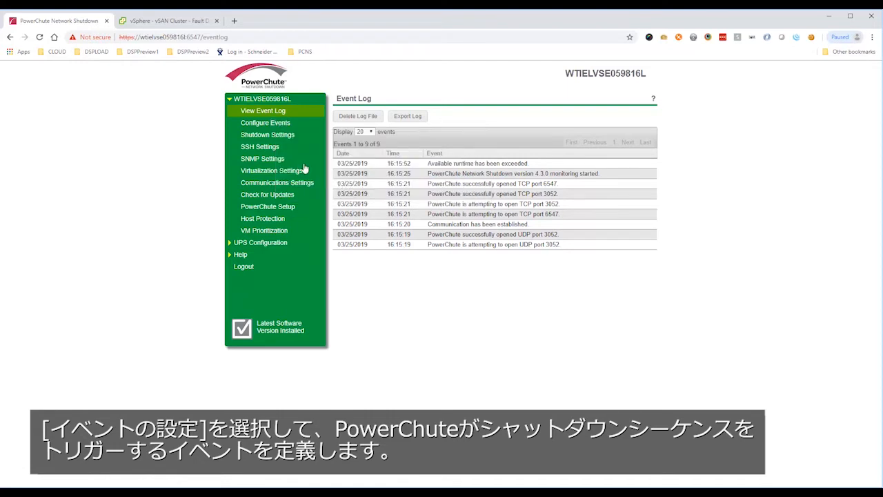
Enable shutdown for the UPS On Battery event with a delay of 20 seconds and apply it.
left_click(279, 127)
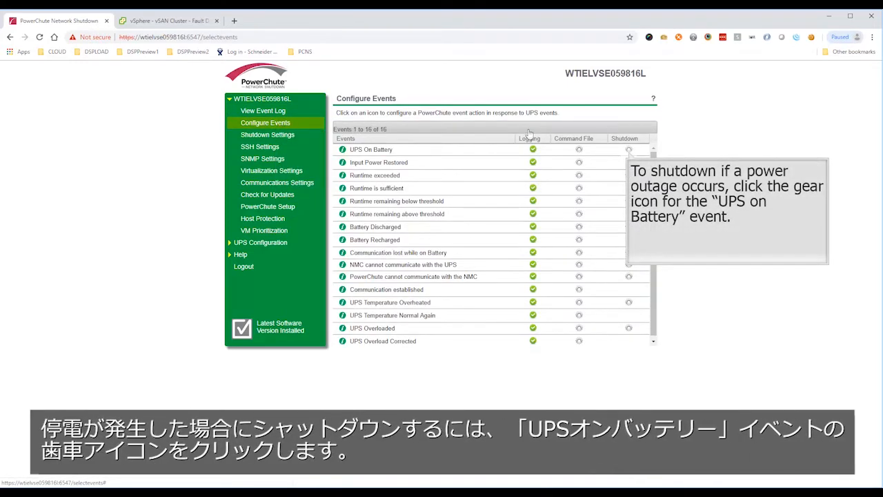
left_click(629, 151)
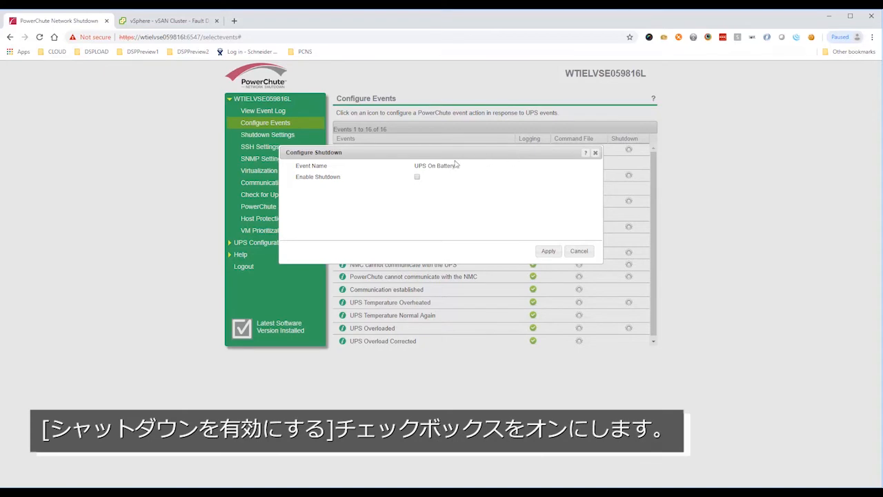
left_click(417, 177)
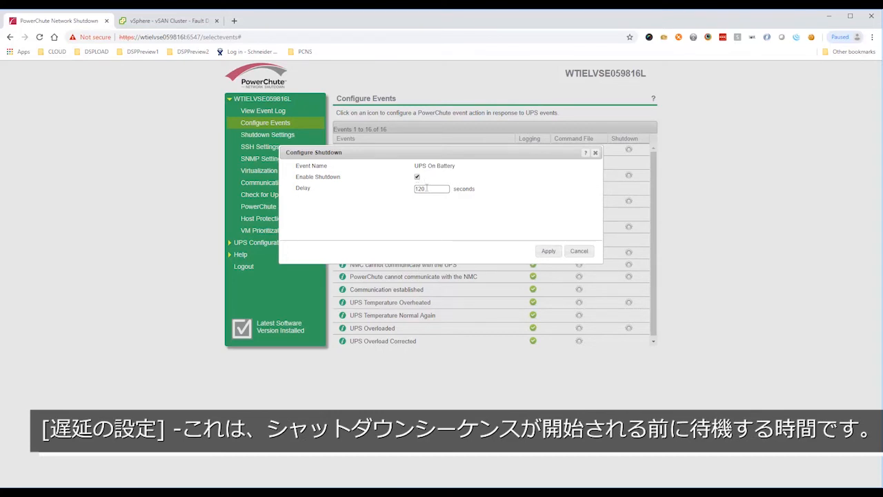
left_click_drag(427, 188, 399, 191)
type("20")
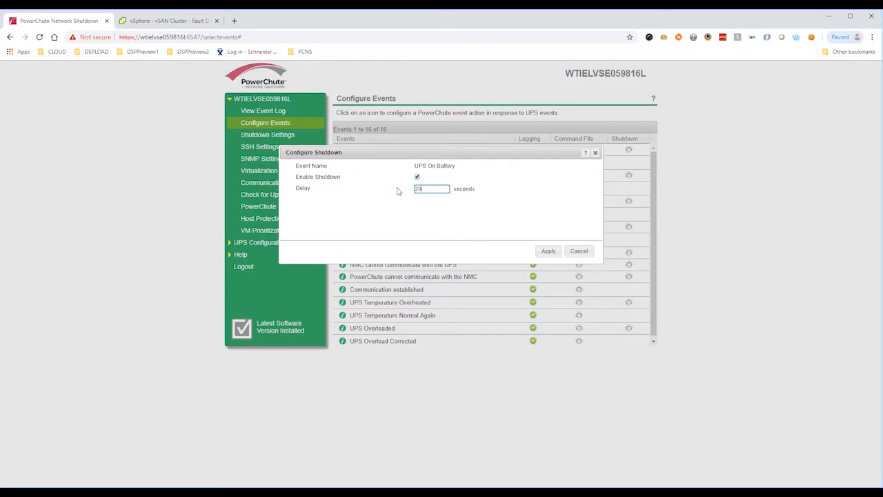
key("Tab")
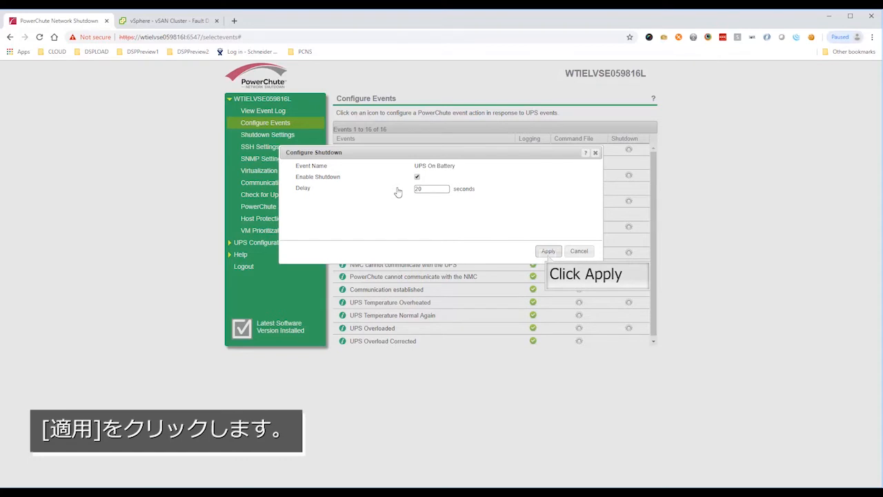
left_click(548, 252)
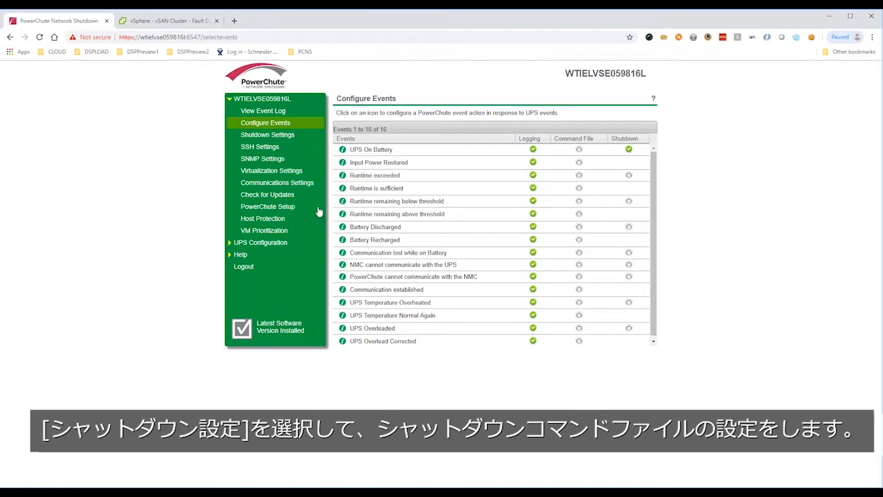
Examine the Run Command shutdown settings, including the option to execute the command file after host shutdown.
left_click(285, 141)
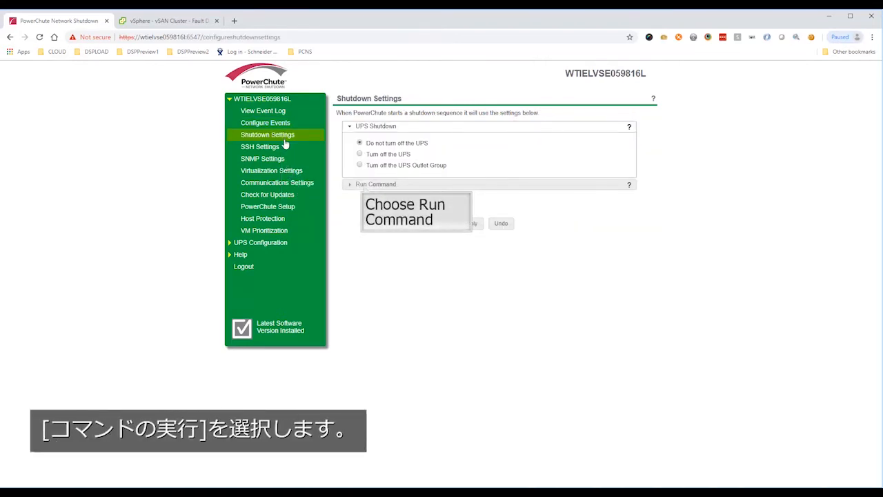
left_click(364, 186)
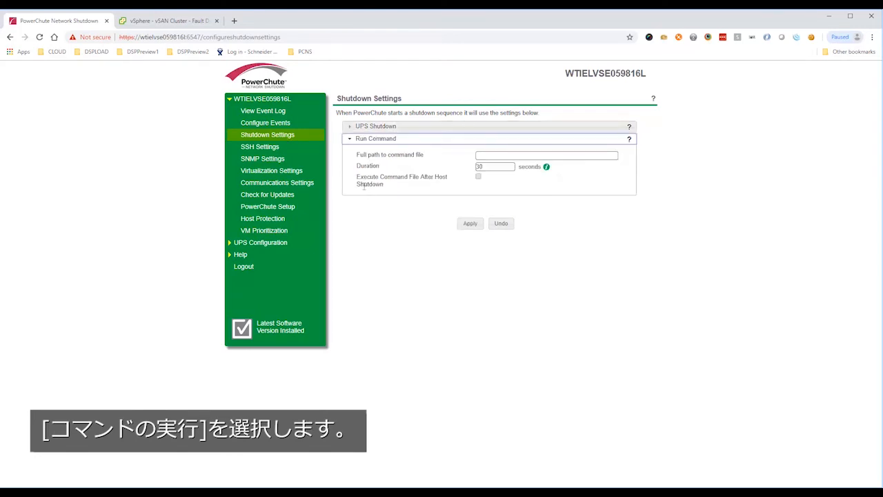
left_click(479, 177)
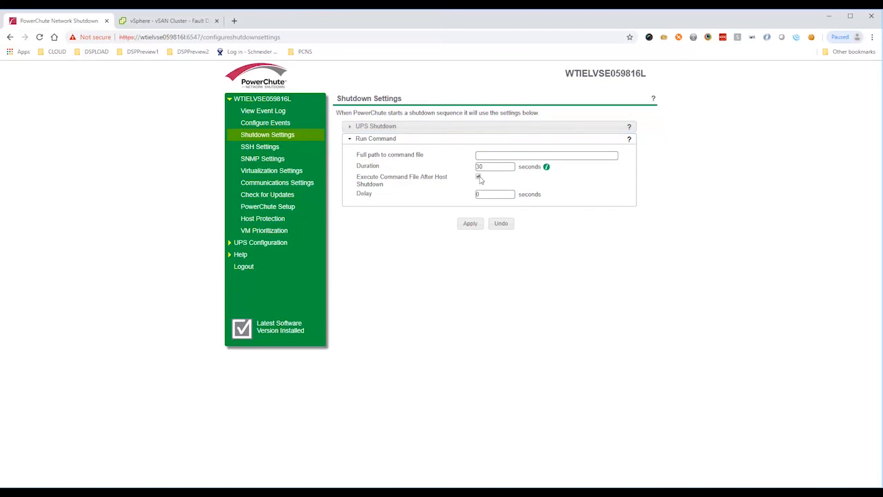
left_click(478, 178)
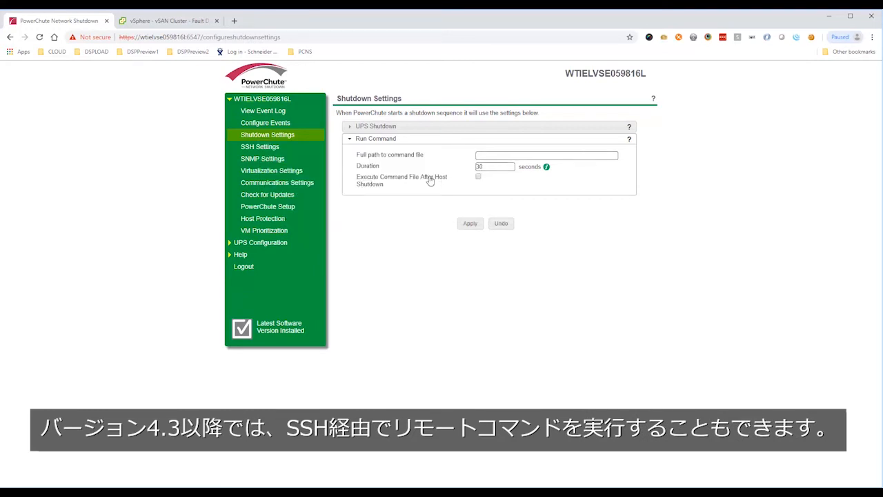
Examine the fields and execution timing choices for a new SSH action, and leave without creating one.
left_click(262, 147)
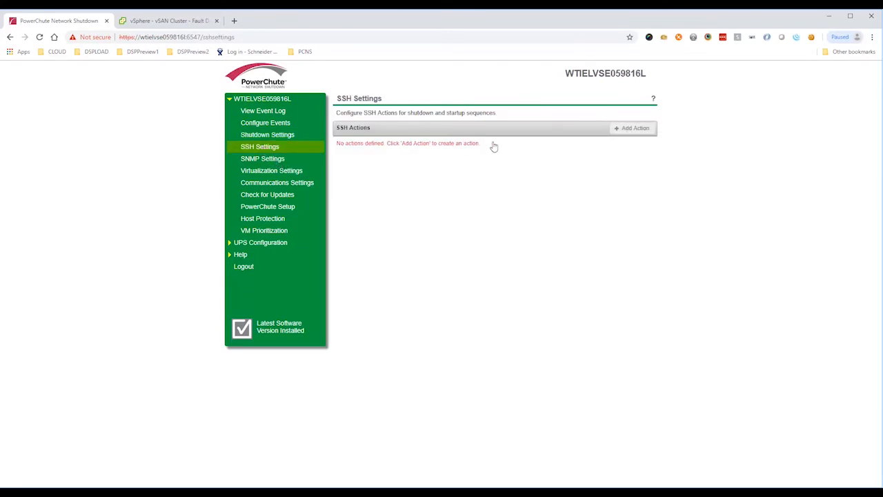
left_click(627, 128)
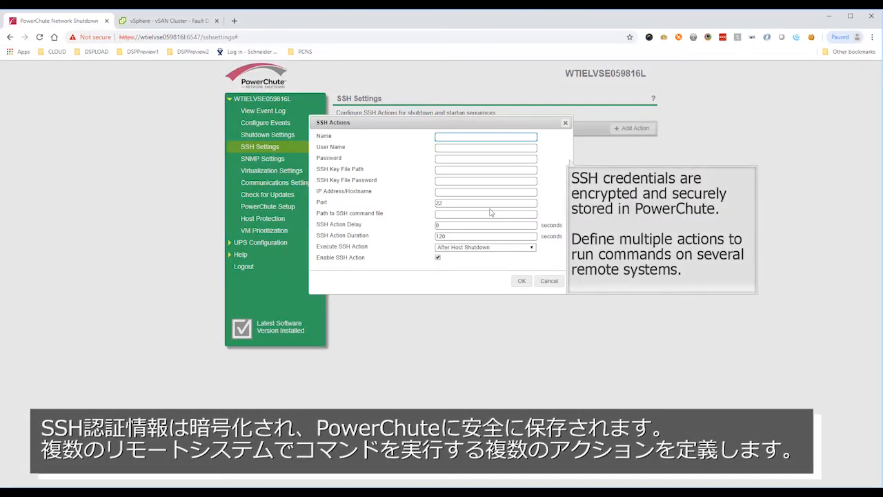
left_click(518, 249)
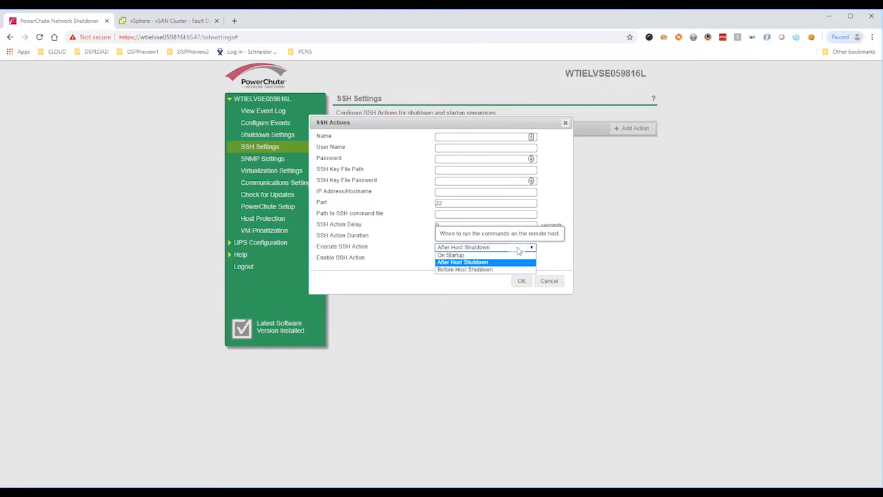
left_click(518, 250)
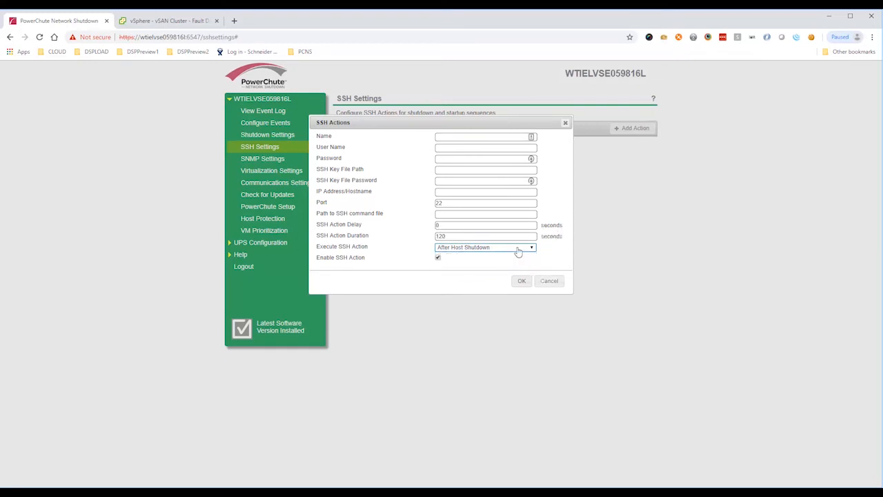
left_click(549, 282)
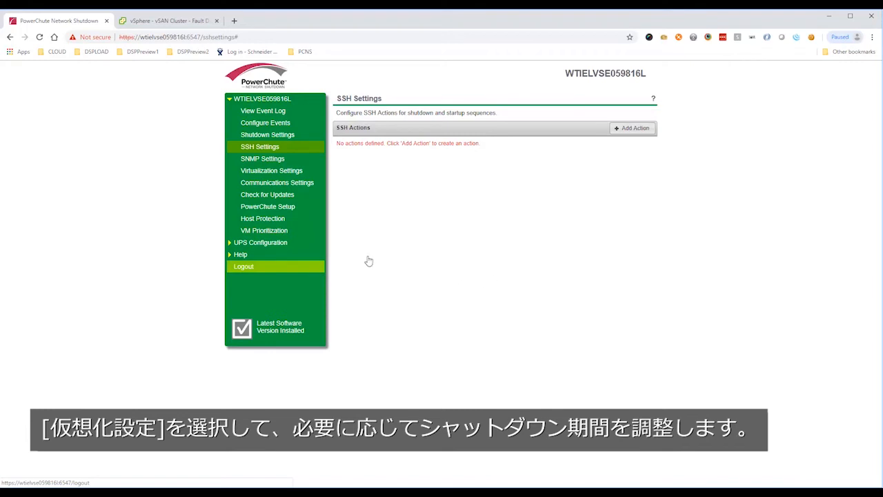
Set the Delay Host Maintenance Mode timeout to 30 seconds in the virtualization settings and apply it.
left_click(291, 171)
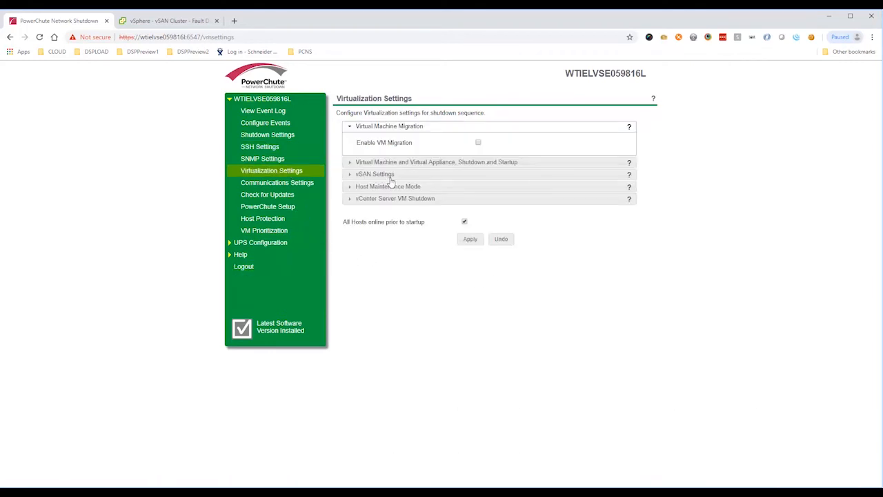
left_click(388, 181)
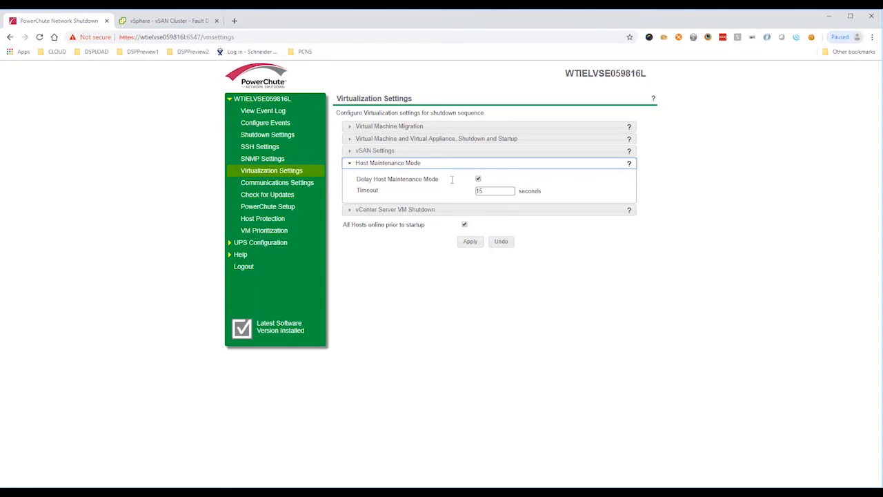
double_click(479, 190)
type("30")
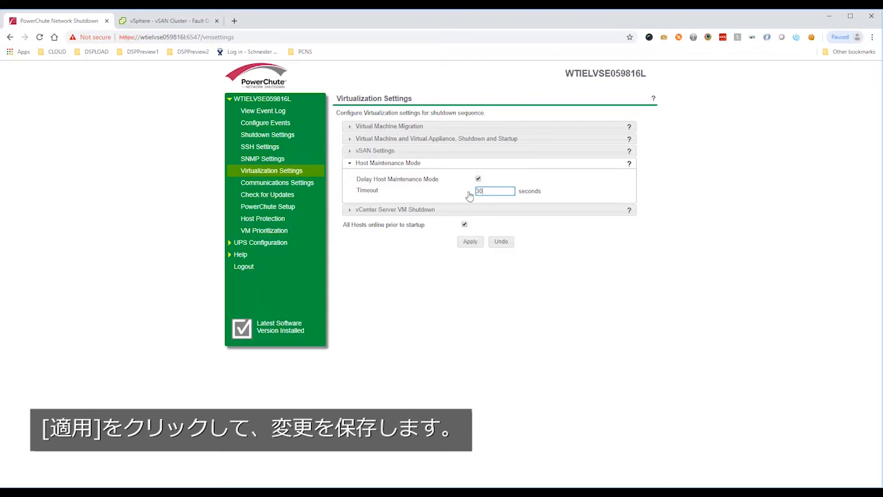
left_click(469, 242)
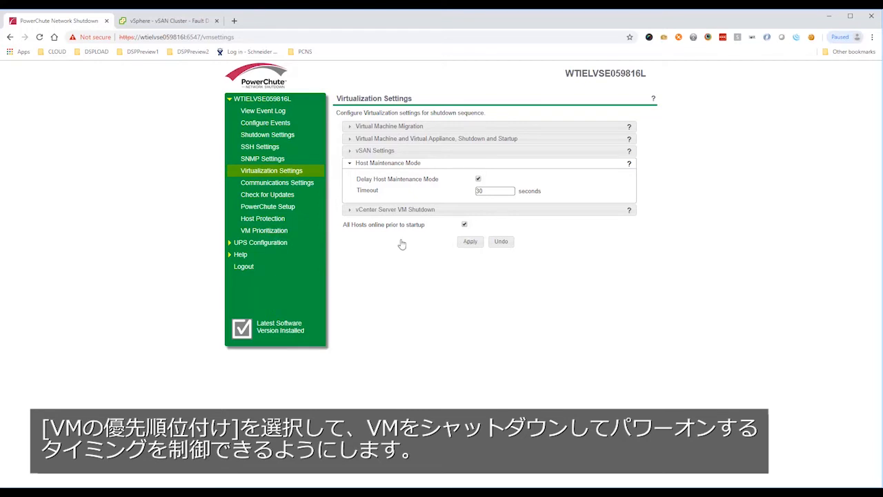
Enable VM Prioritization, assigning PSC672 to the High priority group and vcsa672 to Medium.
left_click(278, 235)
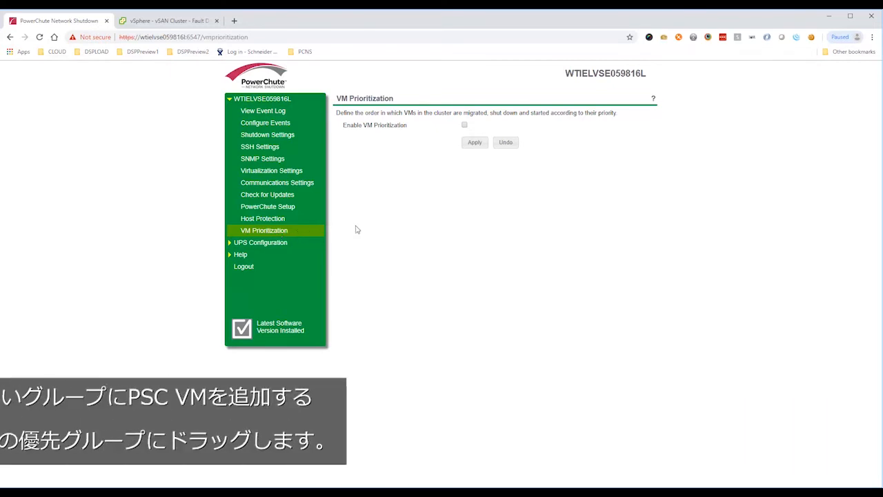
left_click(465, 125)
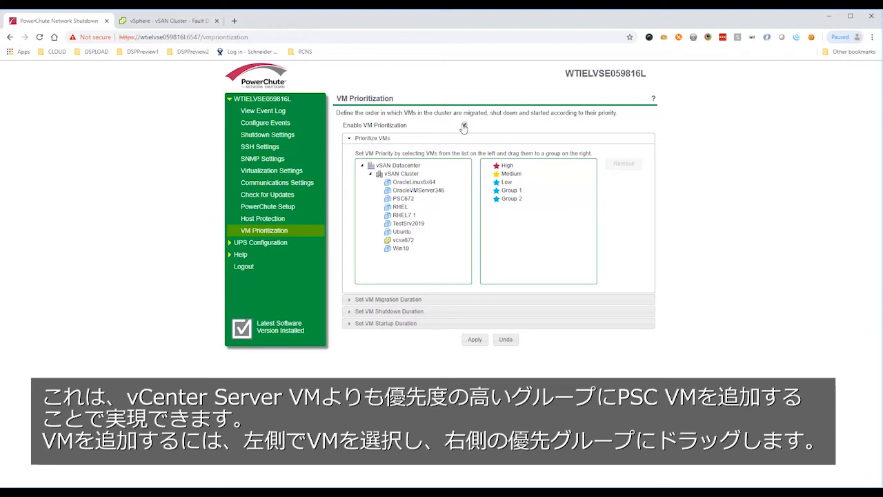
left_click_drag(403, 199, 506, 169)
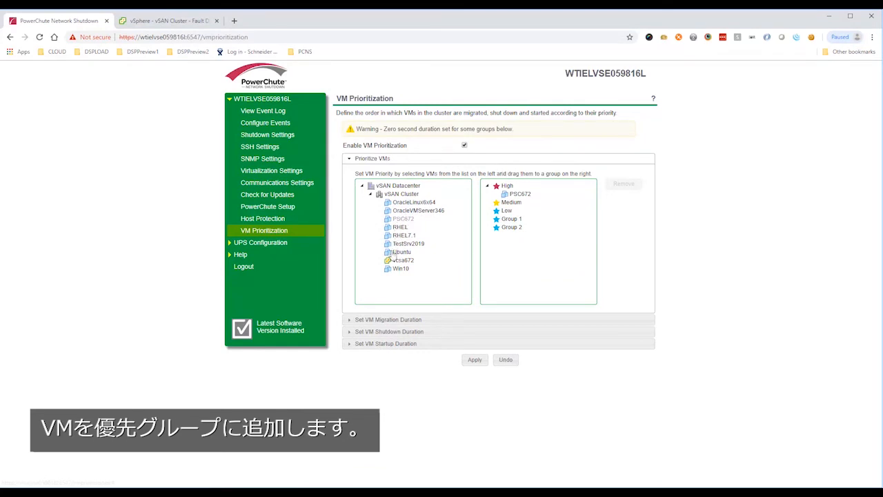
left_click_drag(396, 261, 511, 205)
Assign the OracleLinux6x64 and OracleVMServer346 VMs to the Low priority group.
left_click(415, 204)
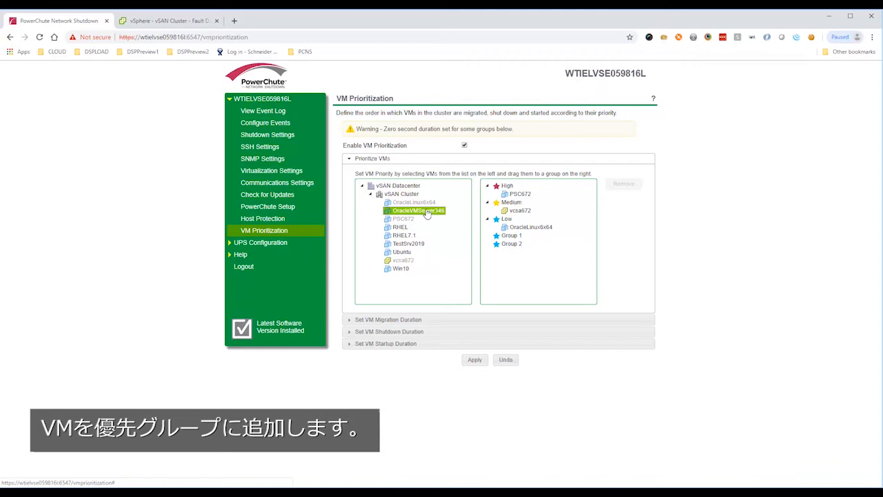
left_click_drag(427, 215, 441, 219)
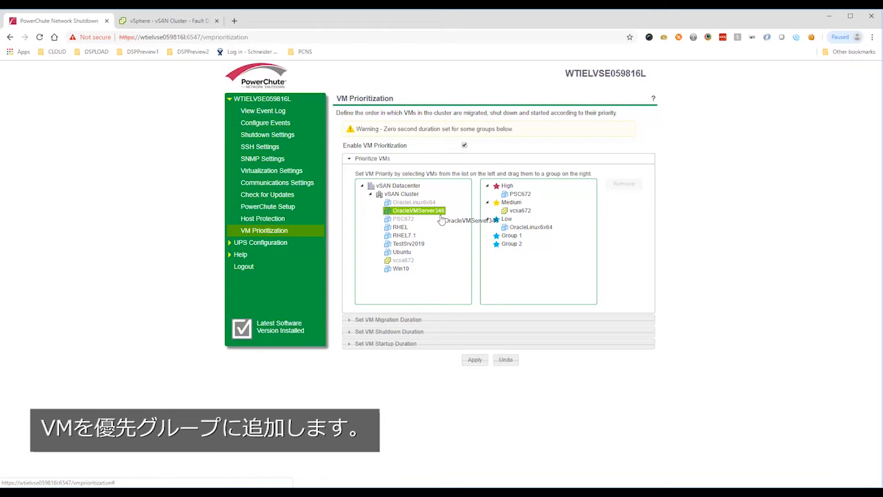
left_click_drag(441, 220, 507, 219)
Assign the RHEL, RHEL7.1 and TestSrv2019 VMs to the Group 1 priority group.
left_click(400, 229)
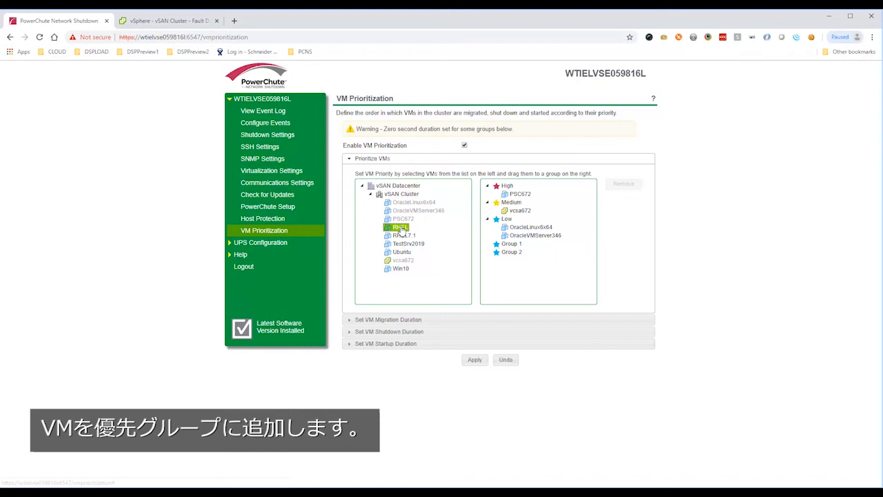
left_click_drag(401, 231, 419, 237)
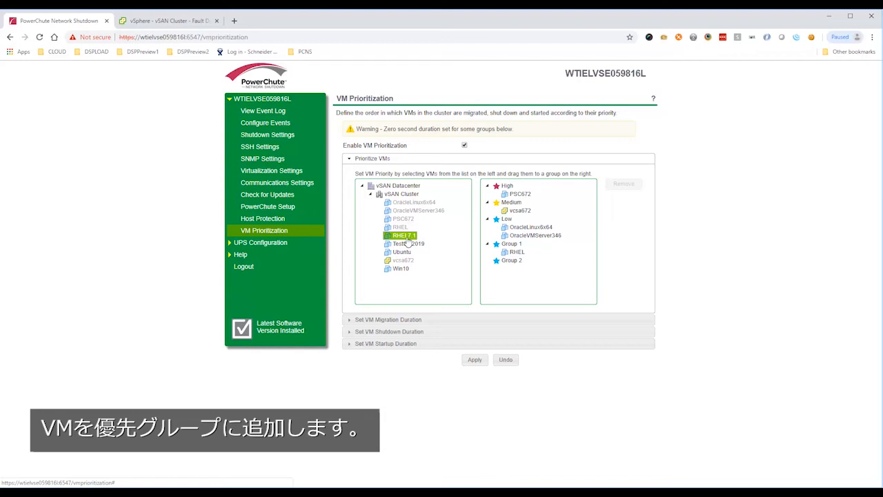
left_click_drag(407, 240, 429, 249)
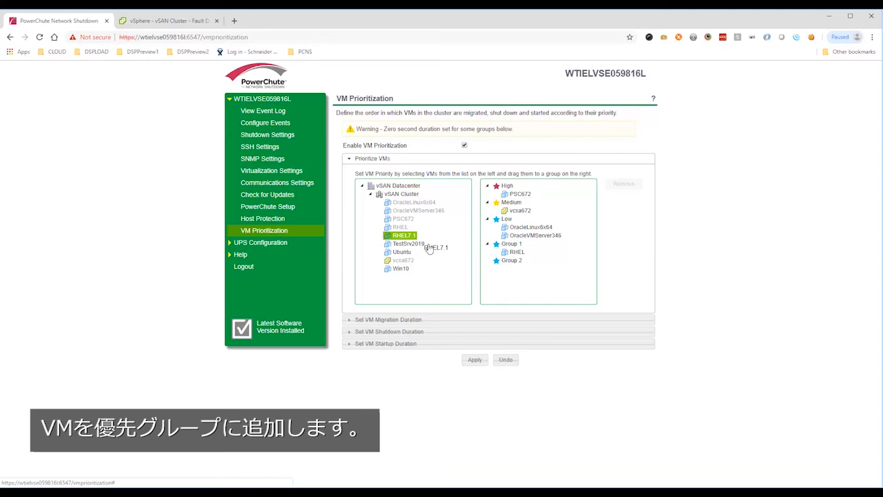
left_click(414, 245)
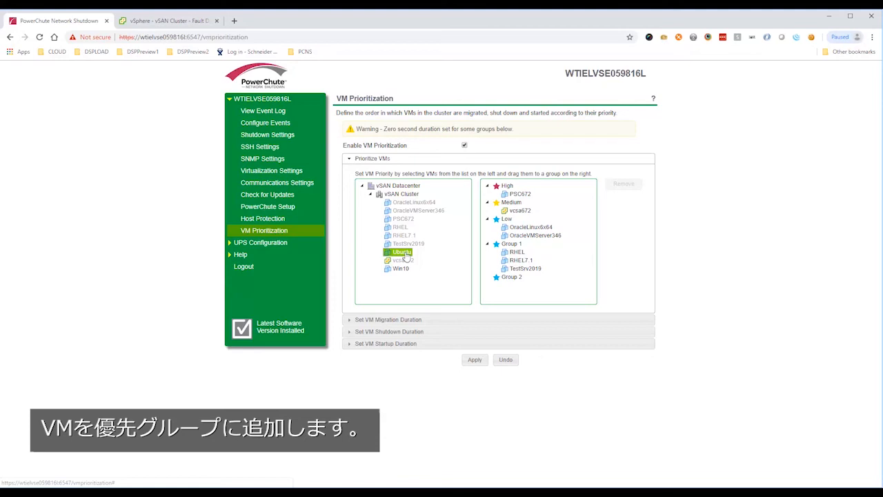
Assign the Ubuntu and Win10 VMs to the Group 2 priority group and open the VM migration duration settings.
left_click_drag(406, 256, 426, 259)
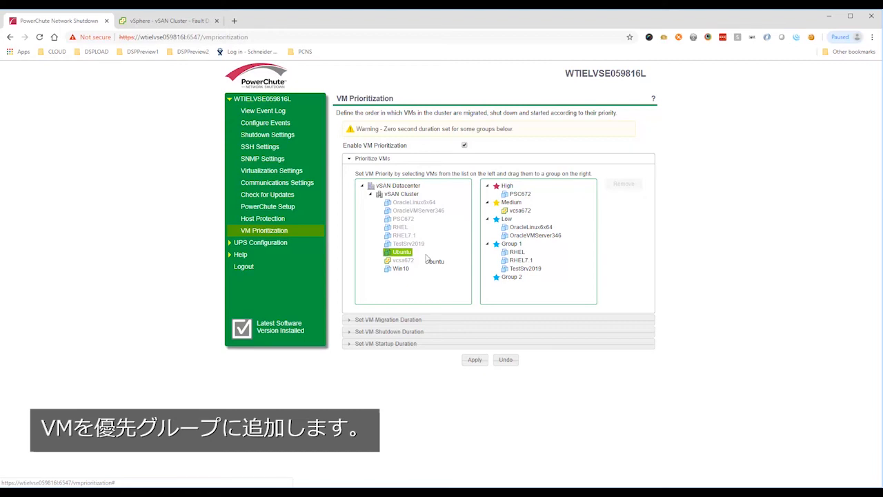
left_click_drag(427, 258, 399, 255)
left_click(398, 268)
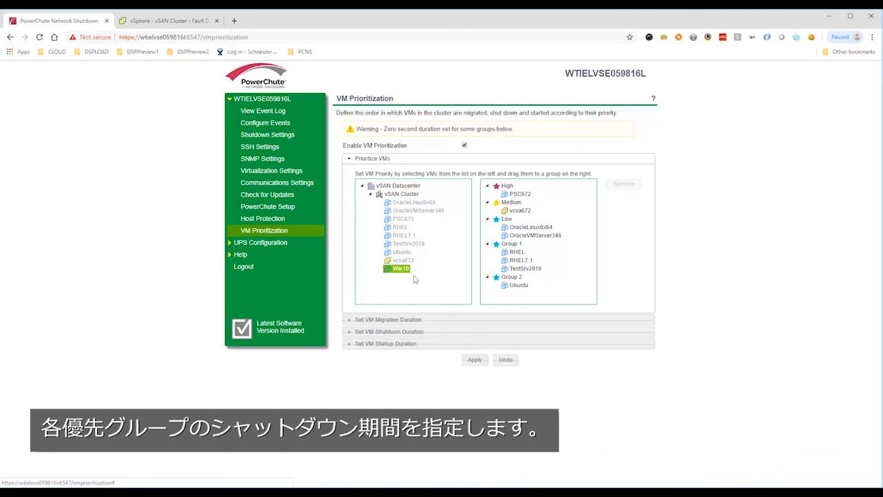
left_click(431, 319)
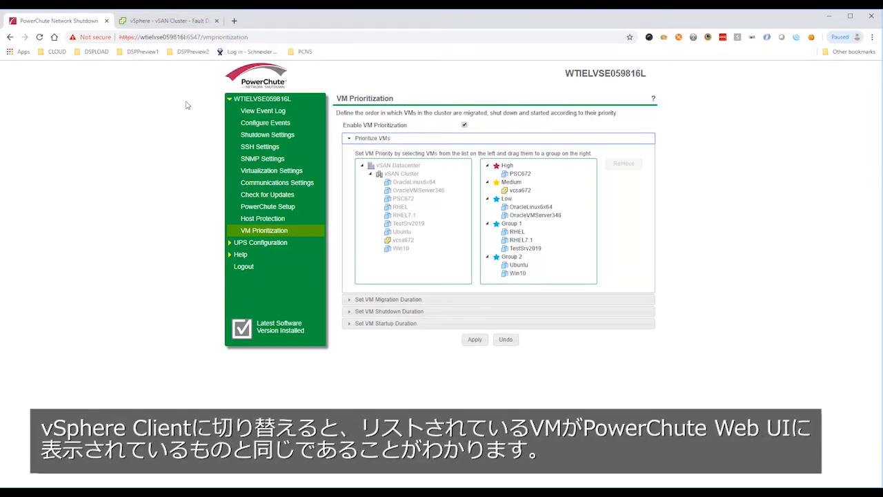
Switch to the vSphere Client to check the cluster's VMs, and examine the host overview and recent tasks of luna.scvmmgal.net in VMware ESXi.
left_click(177, 23)
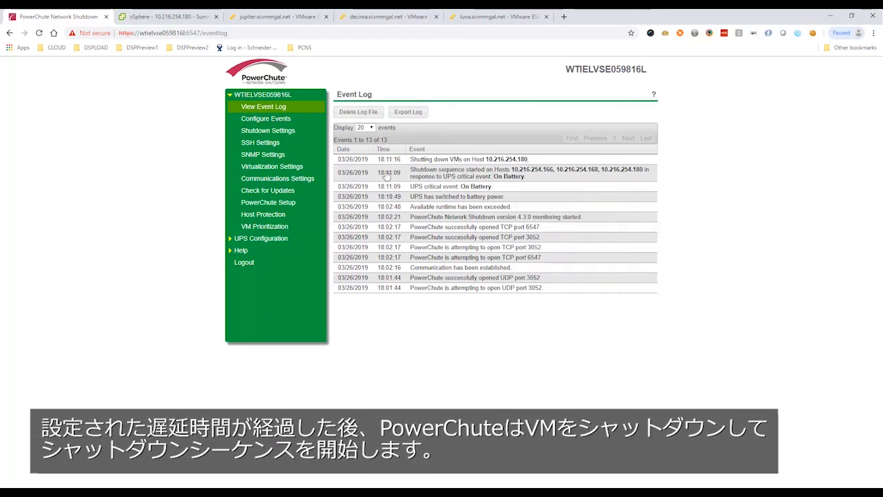
left_click(291, 230)
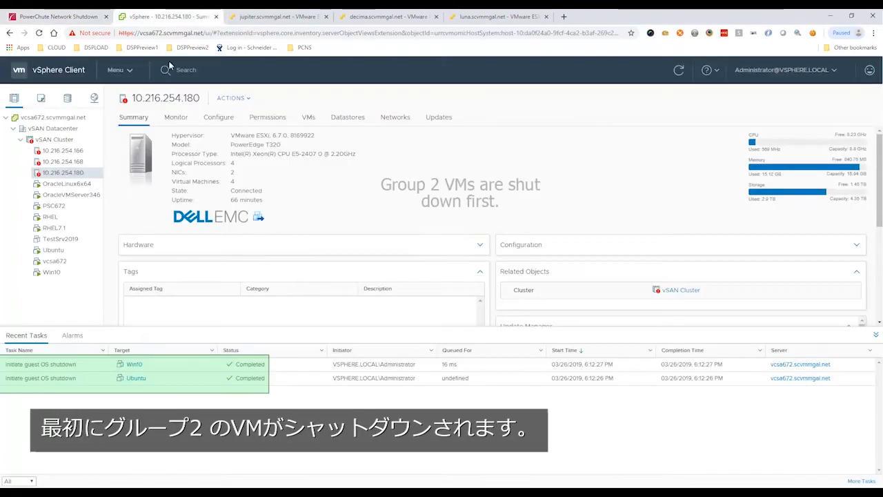
left_click(166, 17)
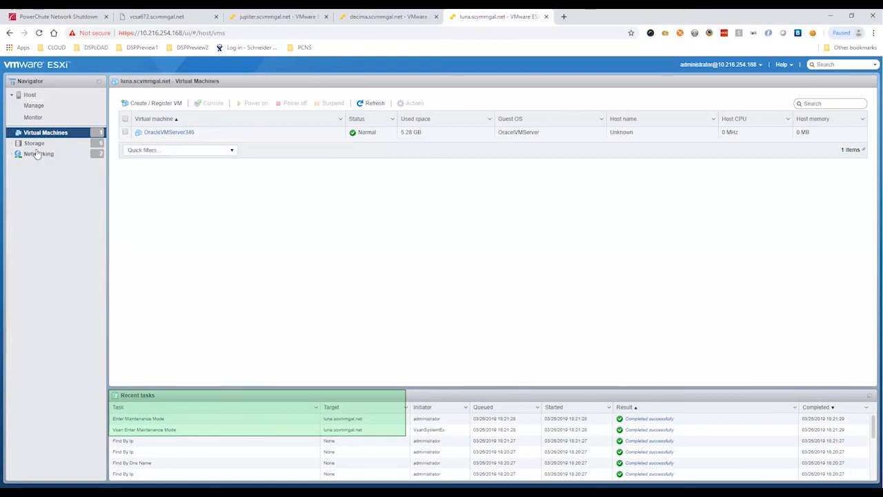
left_click(32, 95)
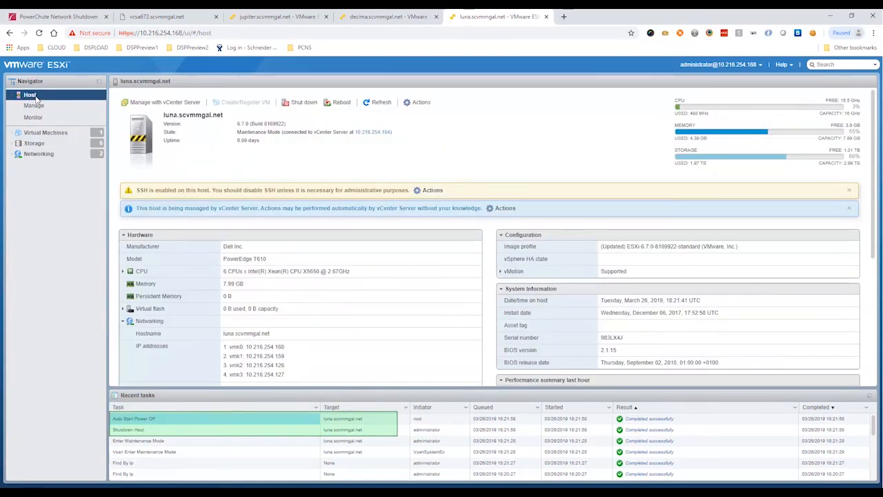